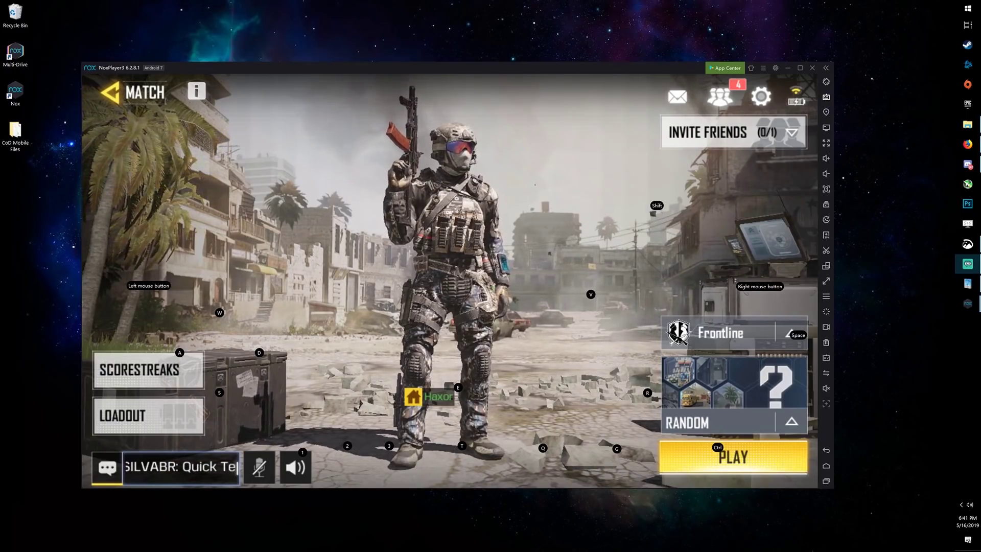
# - Go to the emulator's home screen and bring Call of Duty back up
pyautogui.click(826, 465)
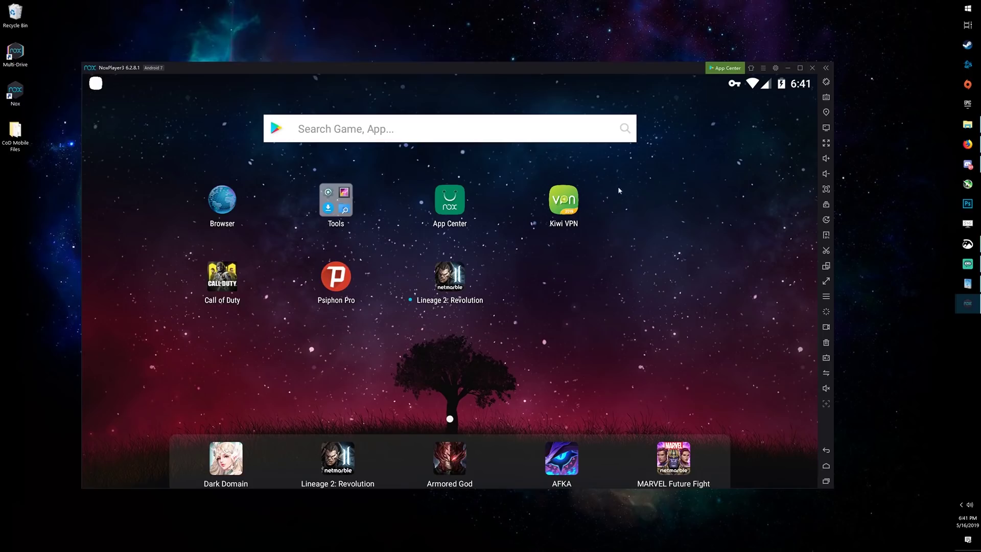
pyautogui.click(225, 274)
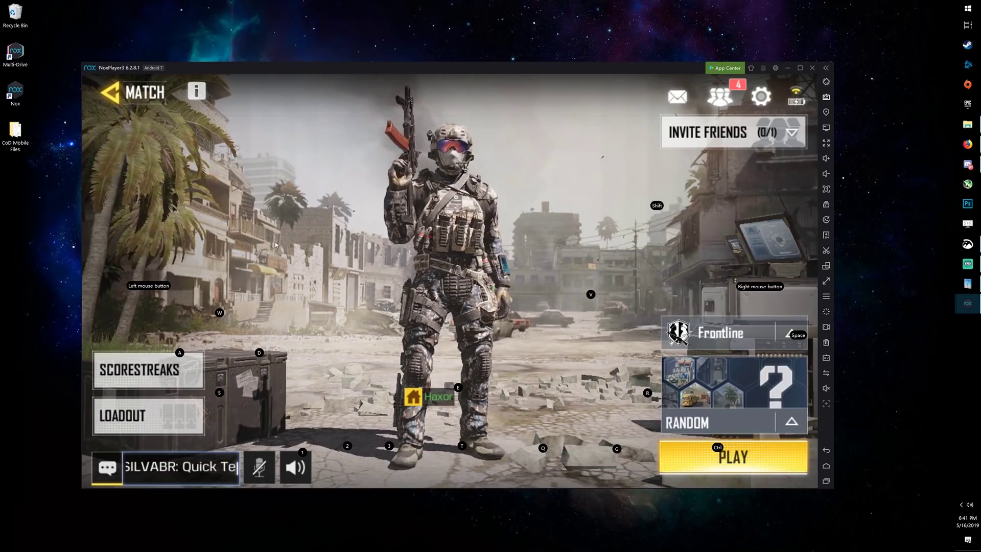
pyautogui.click(450, 250)
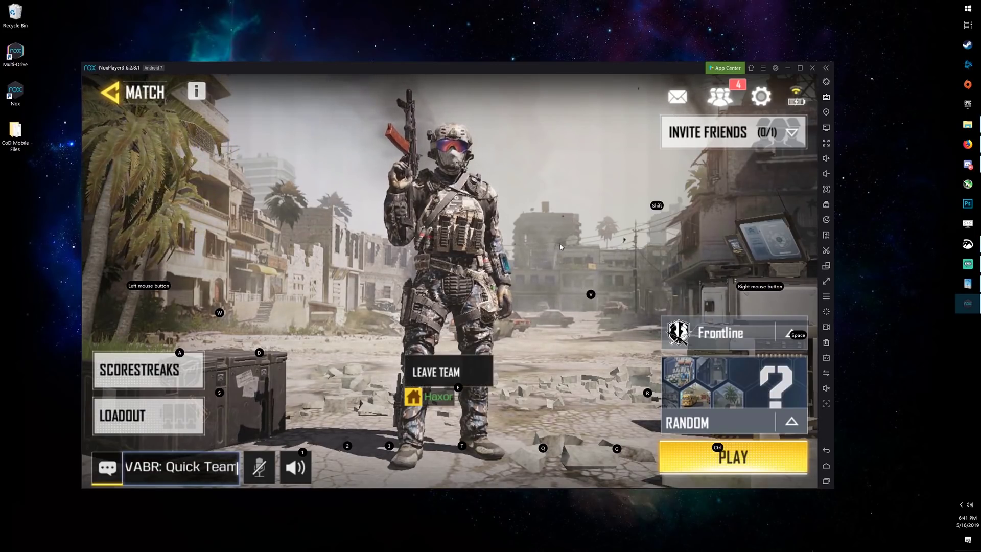
# - Close the NoxPlayer3 emulator and confirm the exit
pyautogui.click(812, 68)
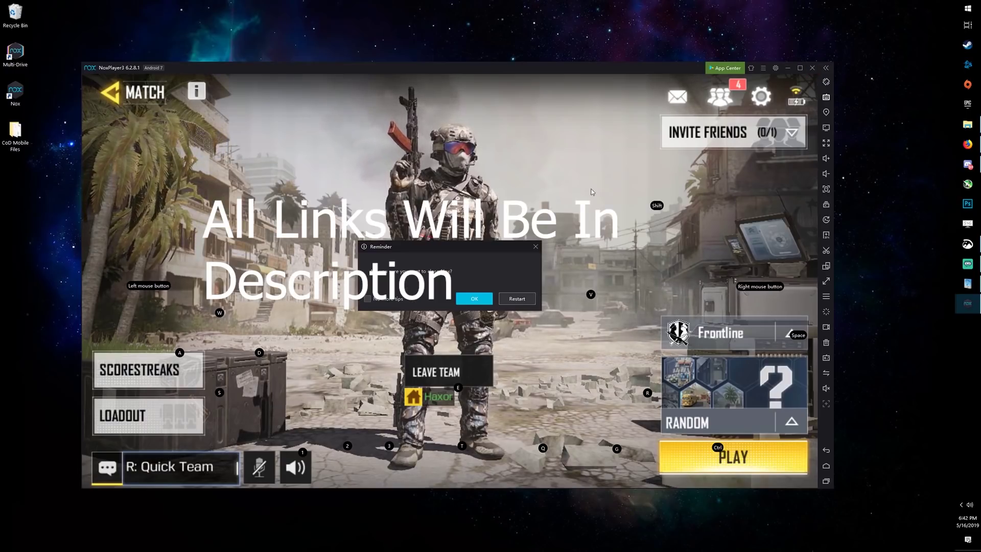
pyautogui.click(473, 298)
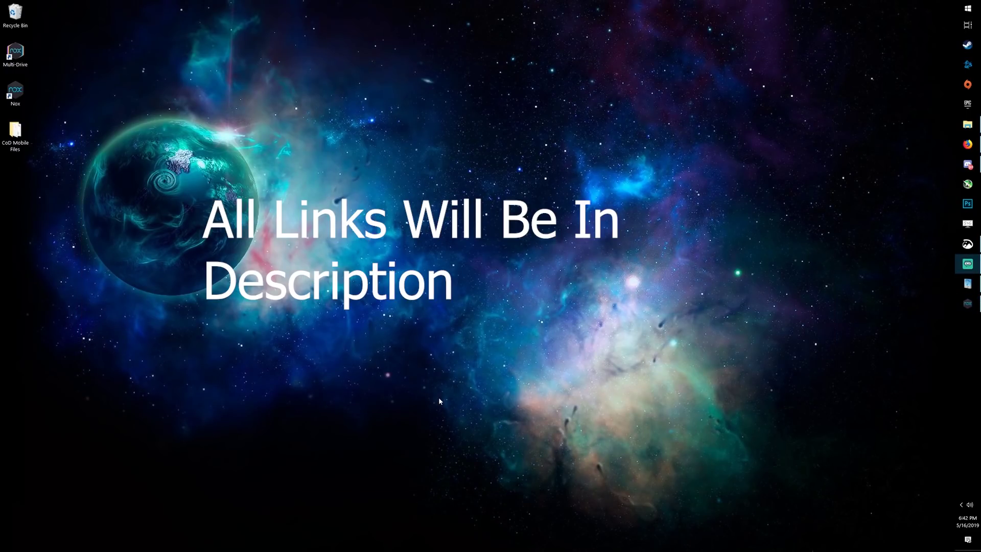
# - Switch to Firefox and look through the NOX Official page's features and its Windows and Mac download options
pyautogui.click(967, 144)
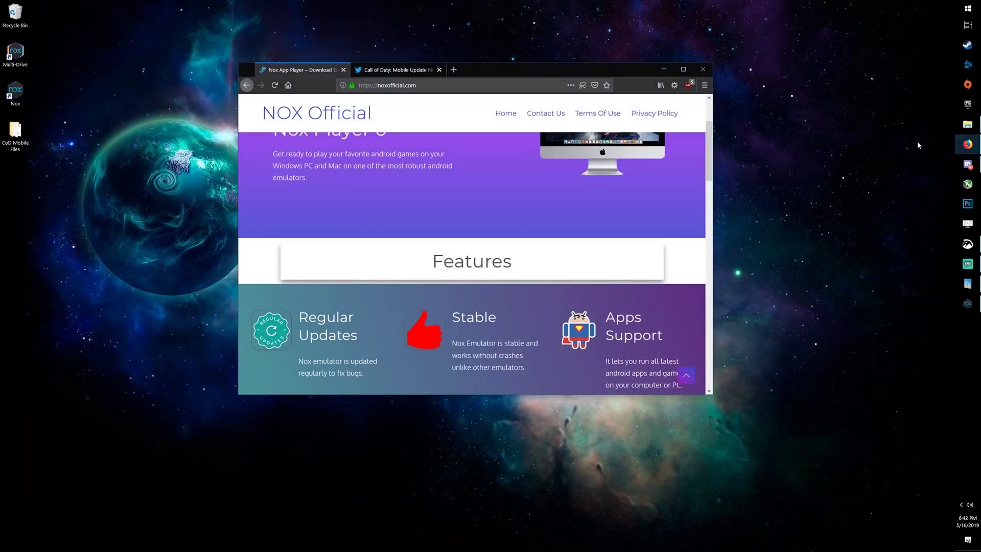
pyautogui.doubleClick(600, 68)
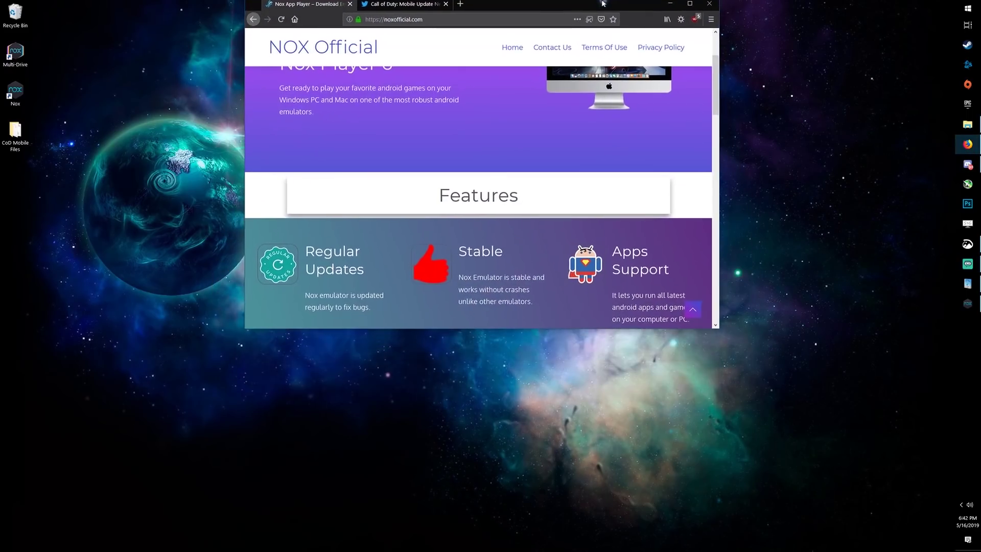
pyautogui.scroll(2, 390, 247)
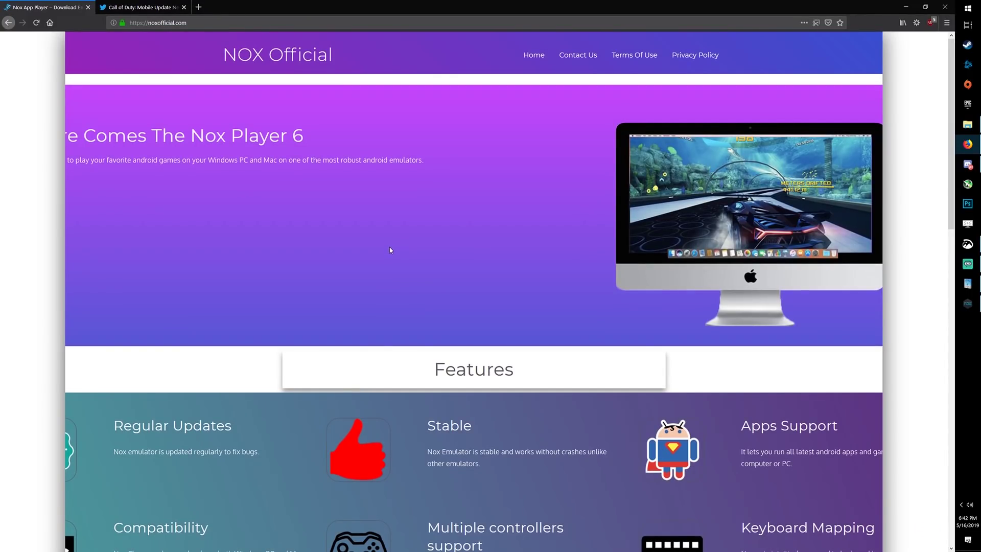
pyautogui.scroll(-5, 387, 252)
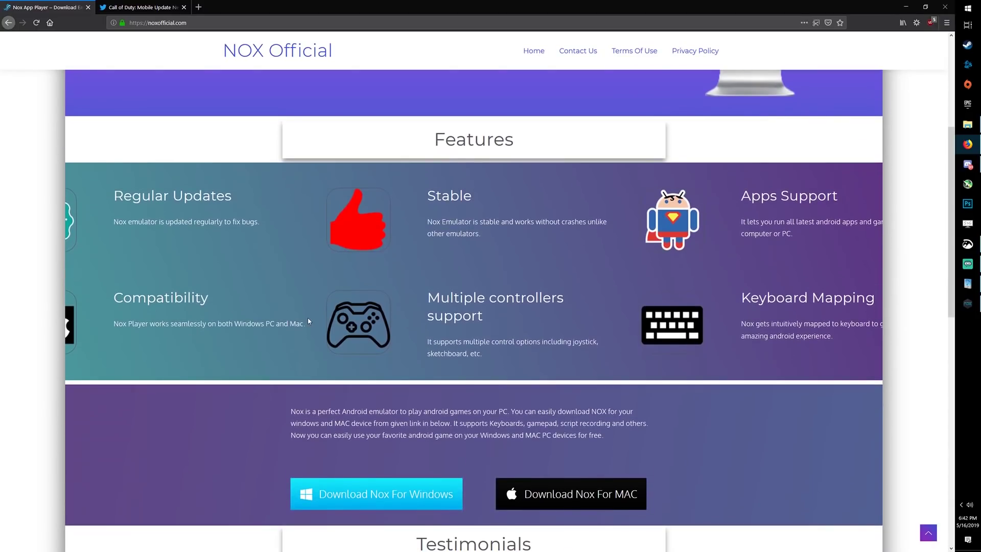
pyautogui.scroll(-2, 308, 318)
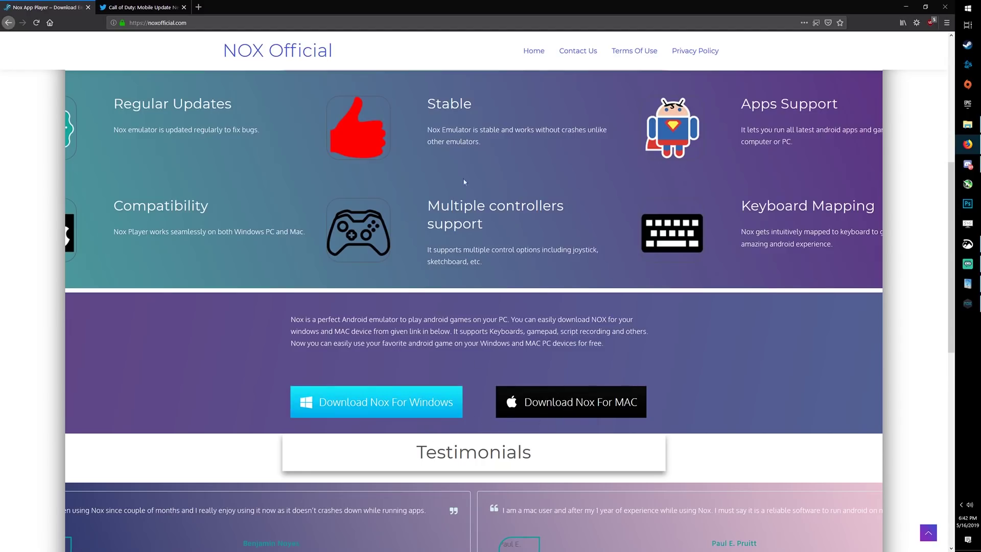
pyautogui.doubleClick(493, 4)
pyautogui.scroll(3, 447, 263)
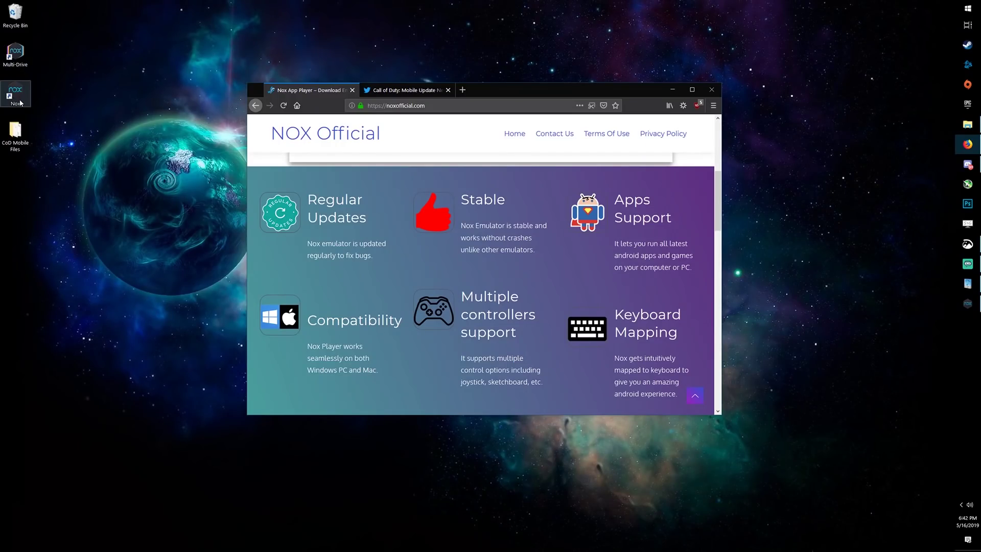
# - Open the Nox multi-instance manager and launch the NoxPlayer2 - E7 instance
pyautogui.doubleClick(17, 63)
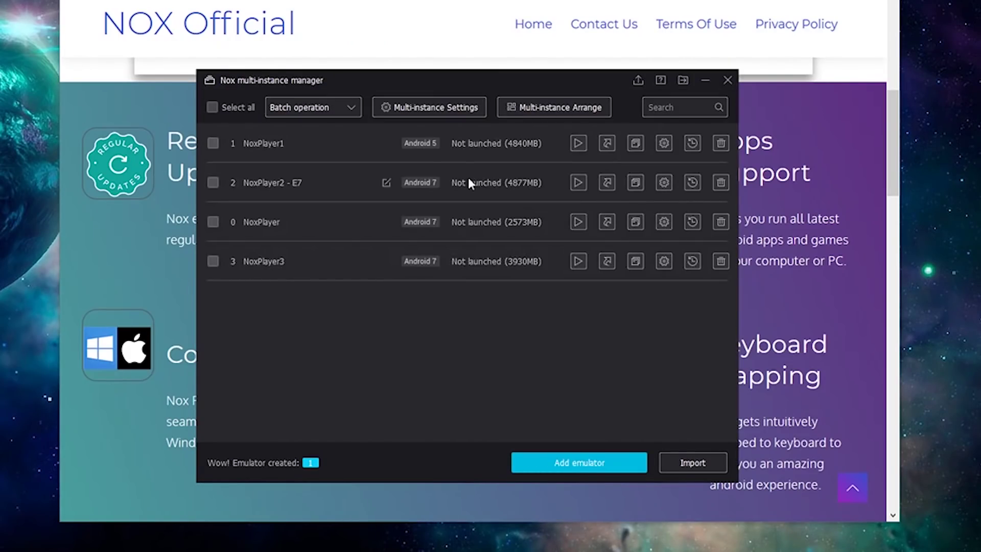
pyautogui.click(578, 182)
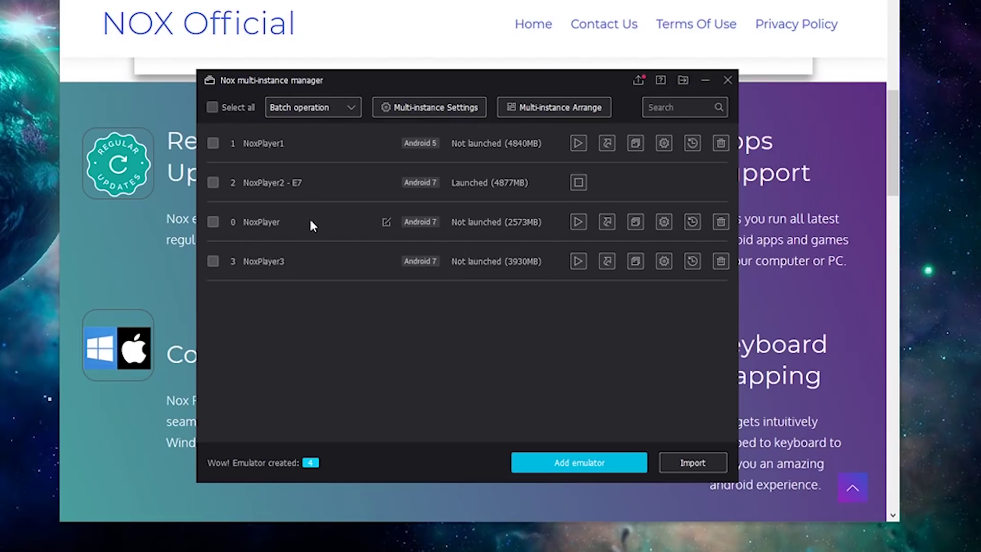
# - Add a new Android 7.1.2 emulator and rename it "CoD Mobile Intstall"
pyautogui.click(550, 464)
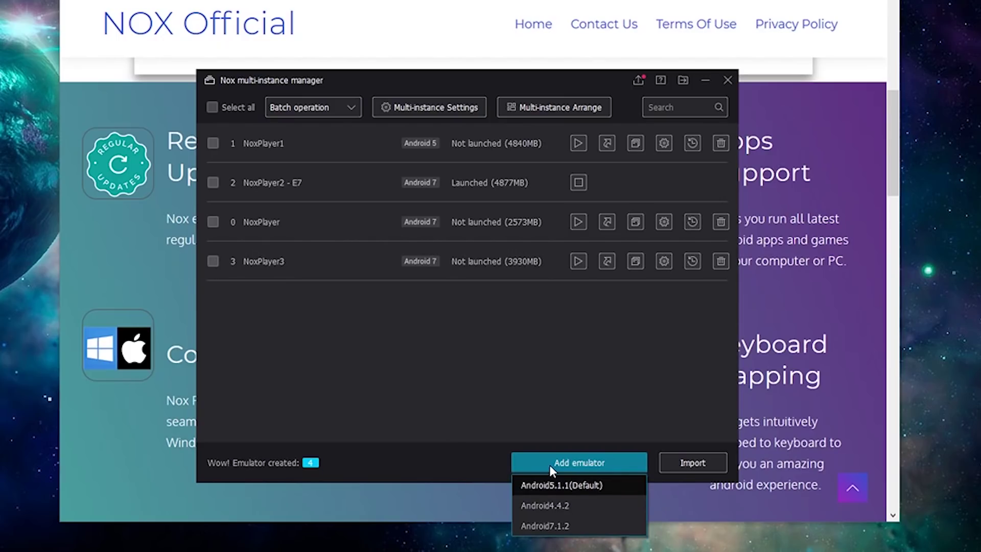
pyautogui.click(548, 525)
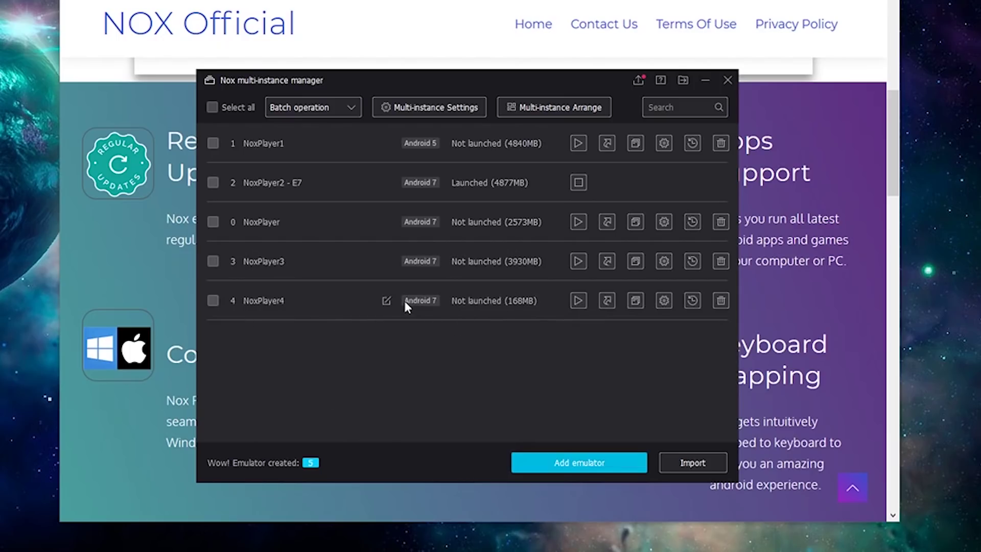
pyautogui.click(382, 300)
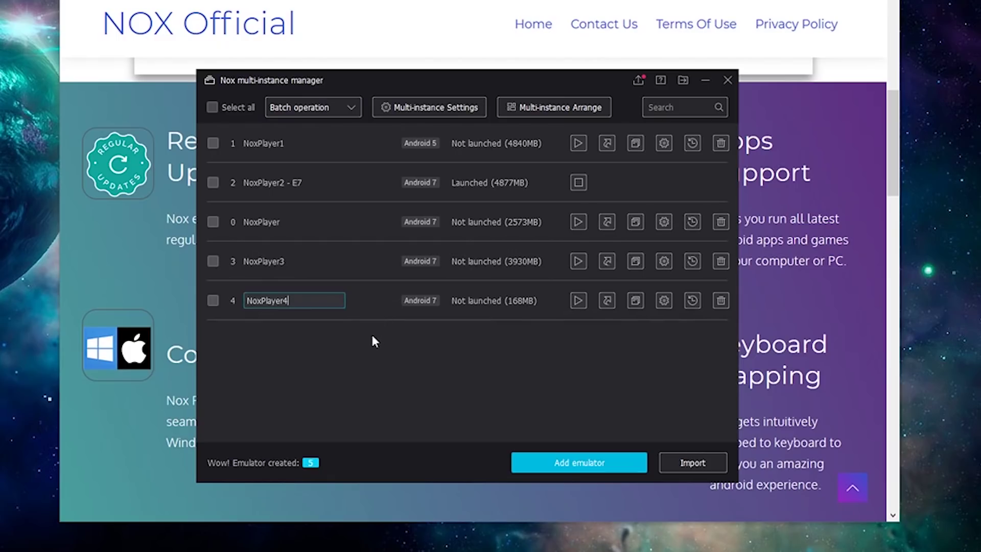
pyautogui.press('BackSpace')
pyautogui.press('BackSpace')
pyautogui.press('BackSpace')
pyautogui.press('BackSpace')
pyautogui.press('BackSpace')
pyautogui.press('BackSpace')
pyautogui.press('BackSpace')
pyautogui.press('BackSpace')
pyautogui.press('BackSpace')
pyautogui.press('BackSpace')
pyautogui.write('CoD Mobile Intstall Tu')
pyautogui.press('BackSpace')
pyautogui.press('BackSpace')
pyautogui.press('BackSpace')
pyautogui.press('Return')
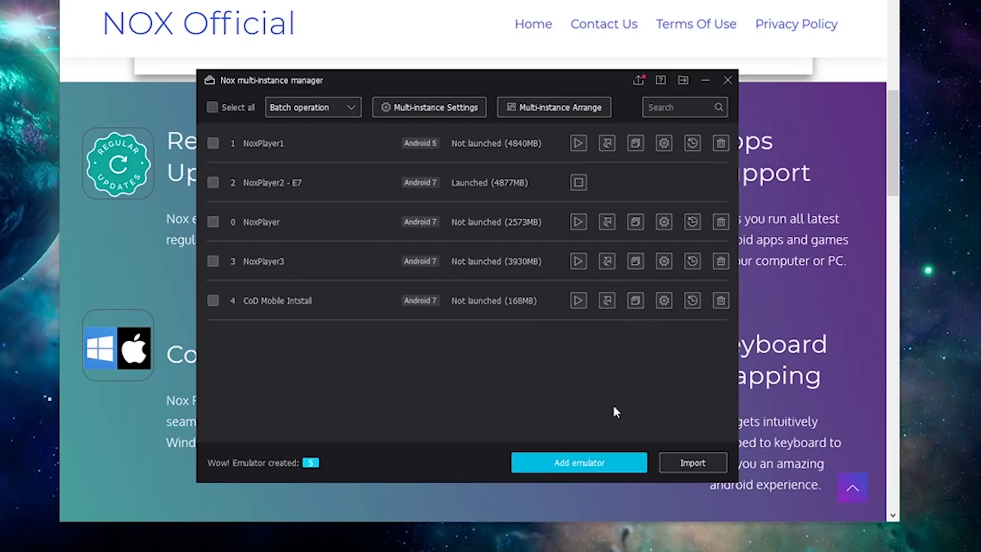
# - In the CoD Mobile Intstall emulator's system settings, set performance to High (4 core CPU, 3072 MB Memory)
pyautogui.click(662, 301)
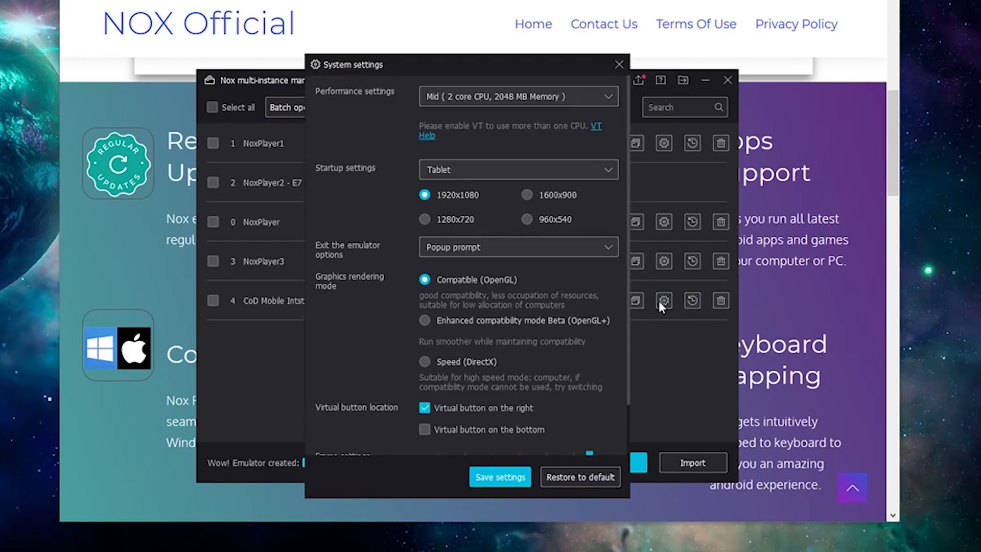
pyautogui.click(498, 95)
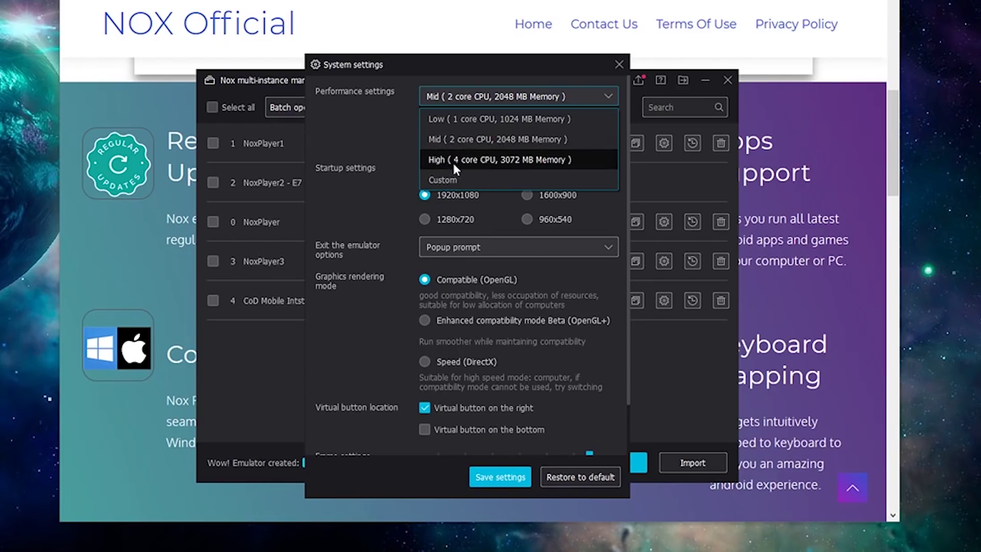
pyautogui.click(504, 159)
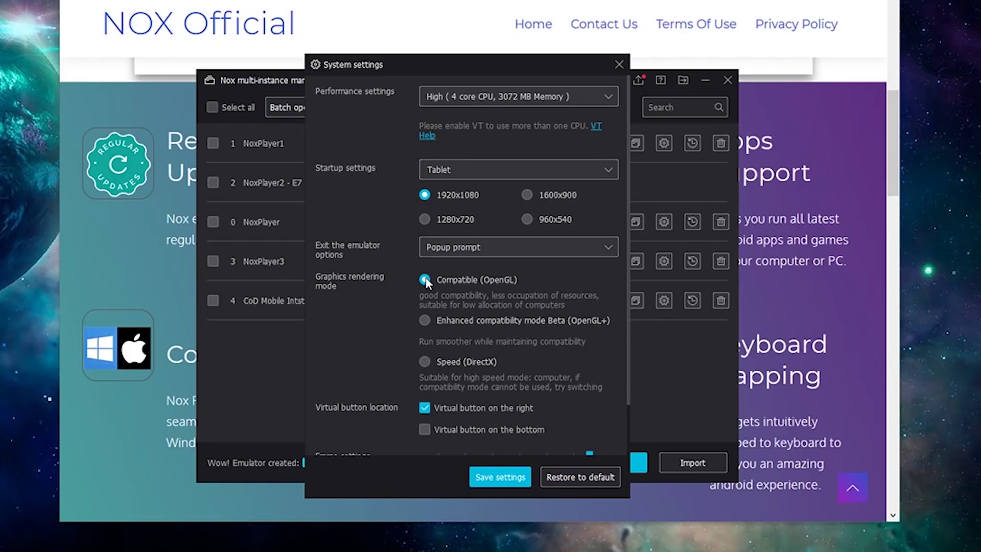
# - Set the graphics rendering mode to Speed (DirectX), save the emulator's settings and close them
pyautogui.click(425, 362)
pyautogui.click(463, 322)
pyautogui.click(422, 322)
pyautogui.click(427, 362)
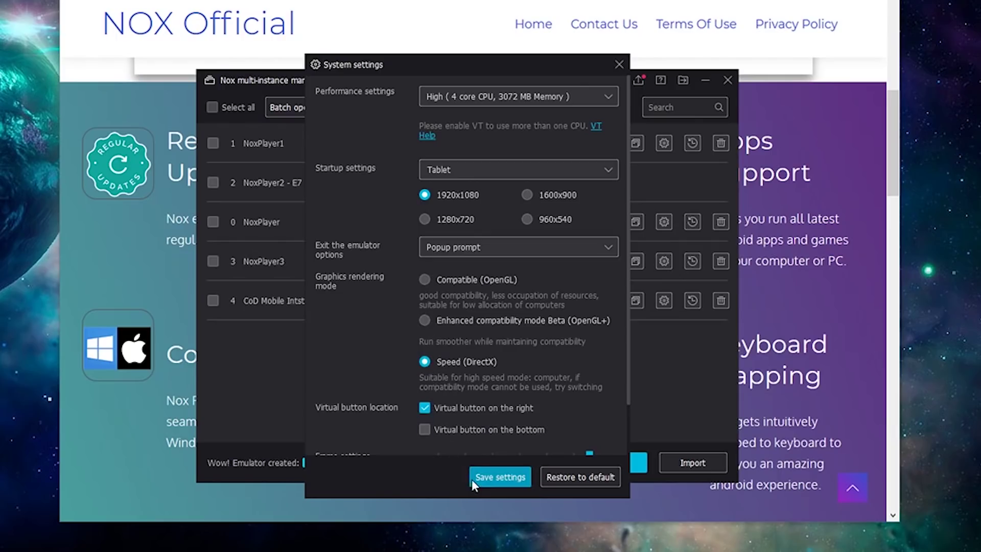
pyautogui.click(492, 472)
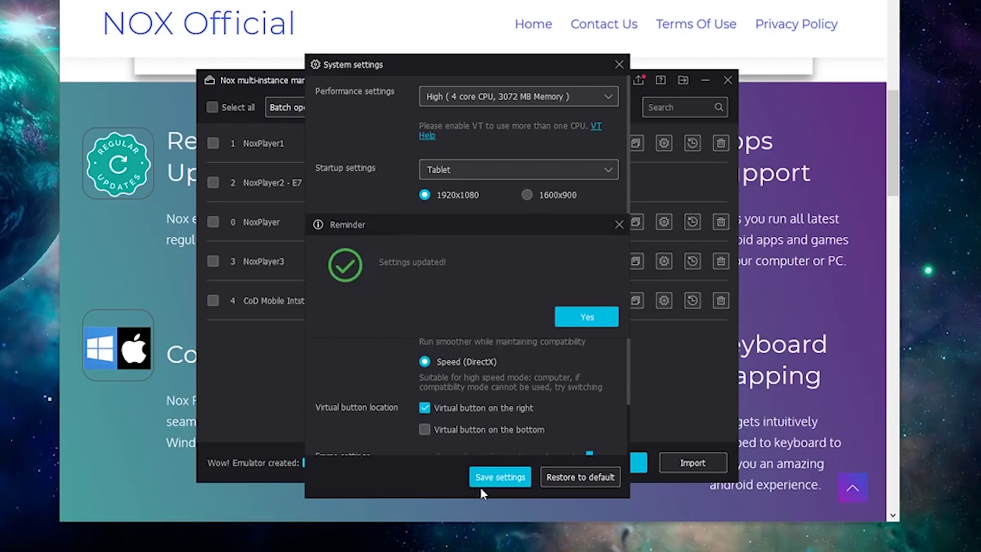
pyautogui.click(581, 322)
pyautogui.click(618, 65)
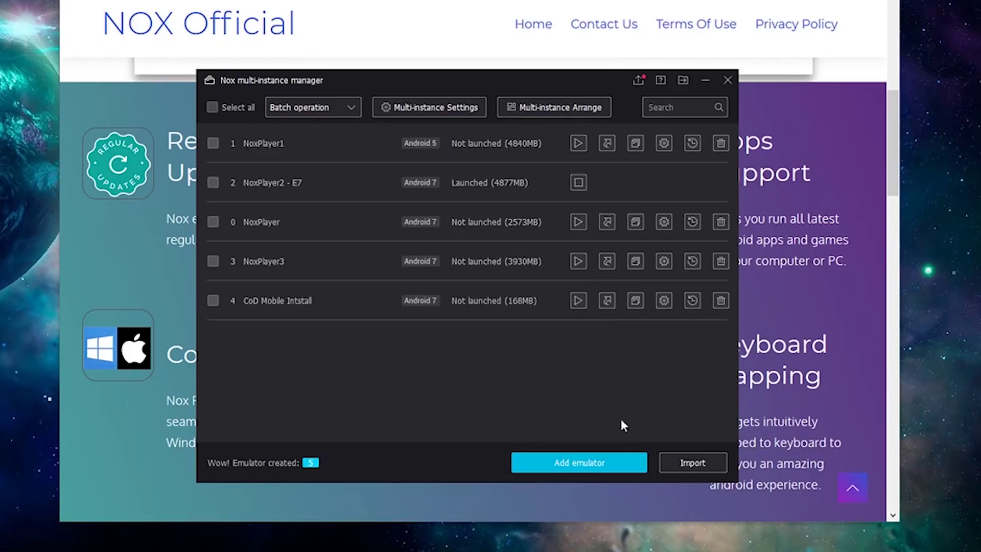
# - Launch the CoD Mobile Intstall emulator and check the APK and OBB files in the desktop folder CoD Mobile Files
pyautogui.click(583, 299)
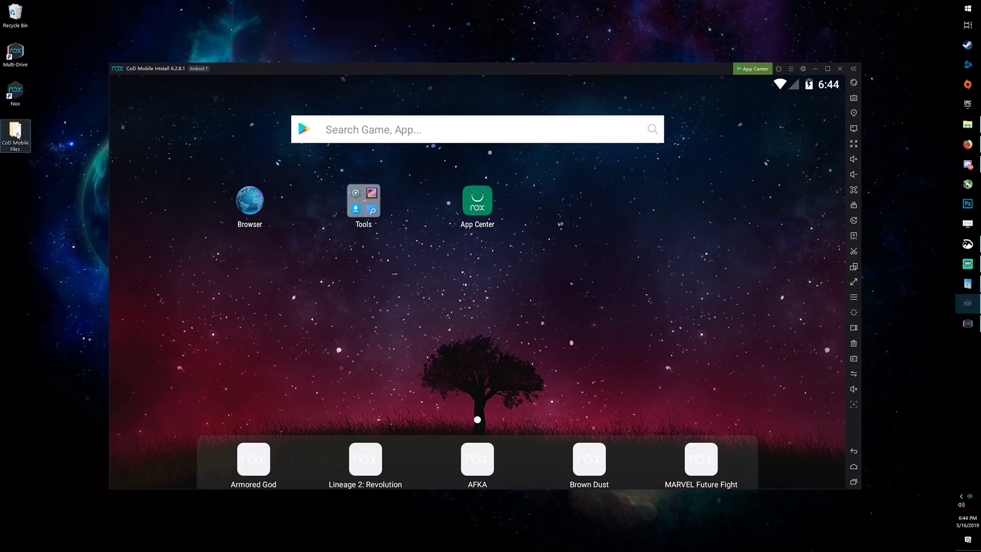
pyautogui.doubleClick(17, 135)
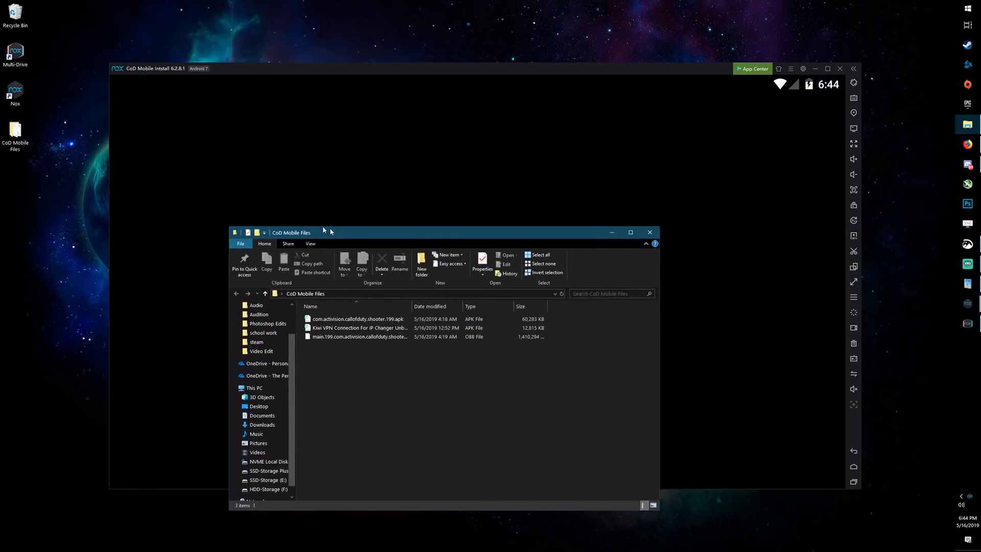
pyautogui.moveTo(352, 220); pyautogui.dragTo(184, 195)
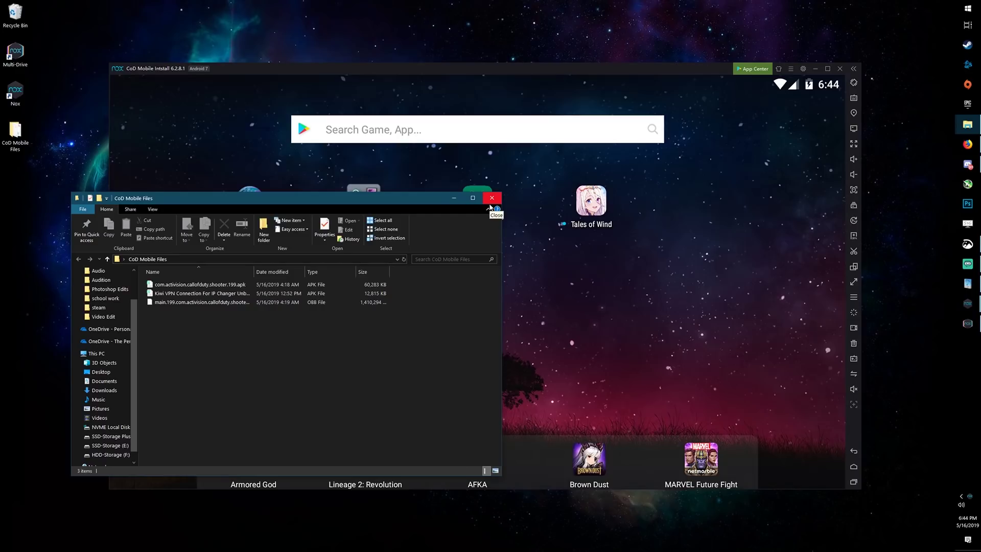
pyautogui.click(490, 202)
# - Switch to Firefox and open the pinned tweet with the APK and OBB download links on the CODMobileLeaks Twitter profile
pyautogui.click(974, 144)
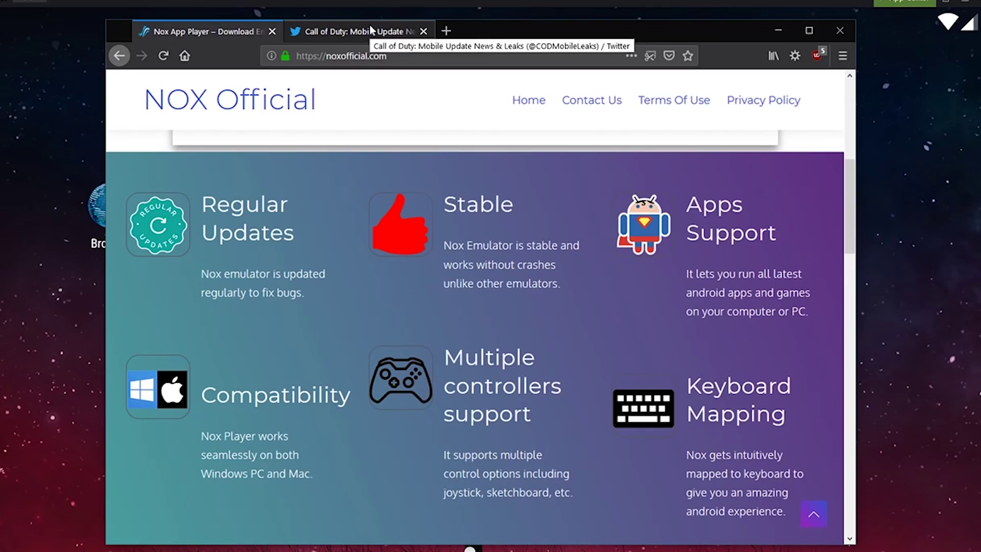
pyautogui.click(371, 29)
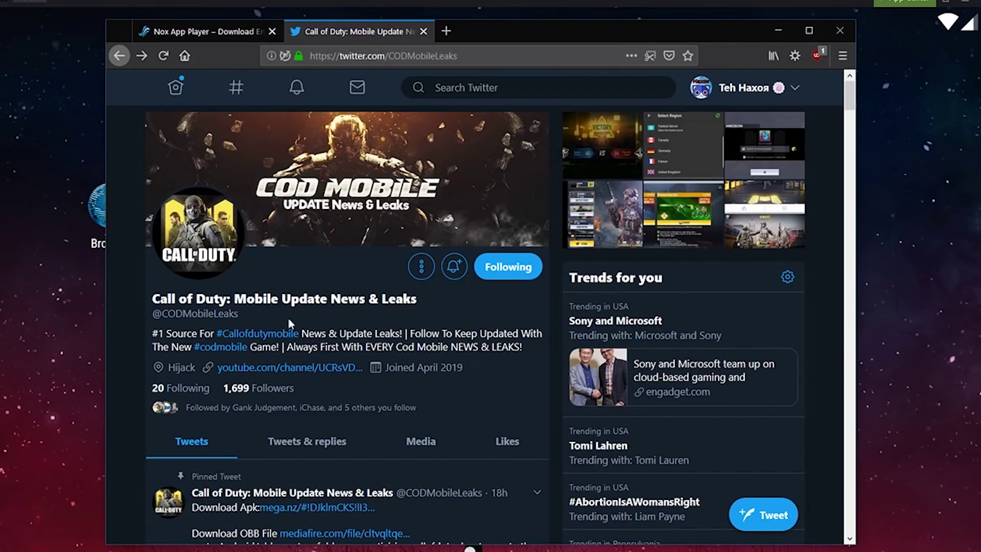
pyautogui.scroll(-1, 318, 331)
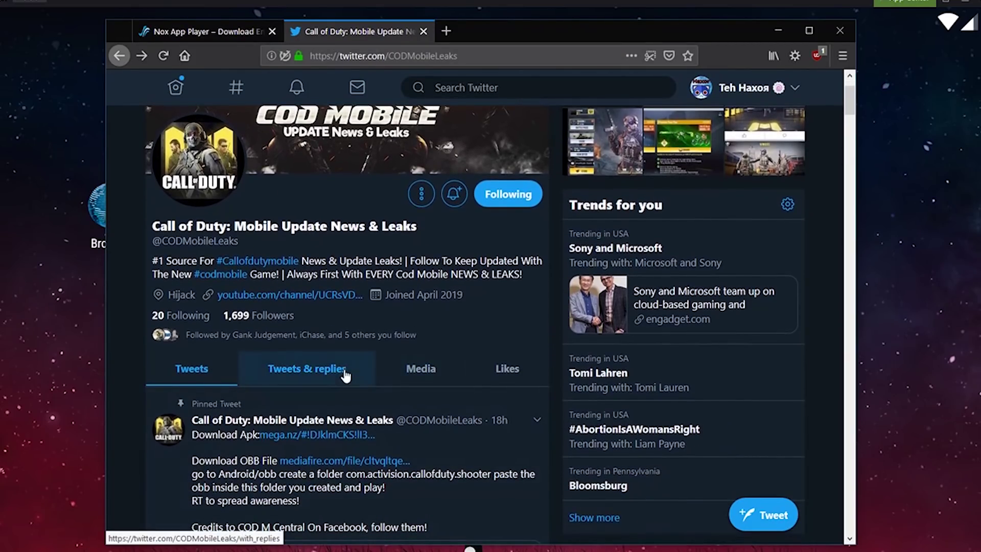
pyautogui.scroll(-2, 343, 372)
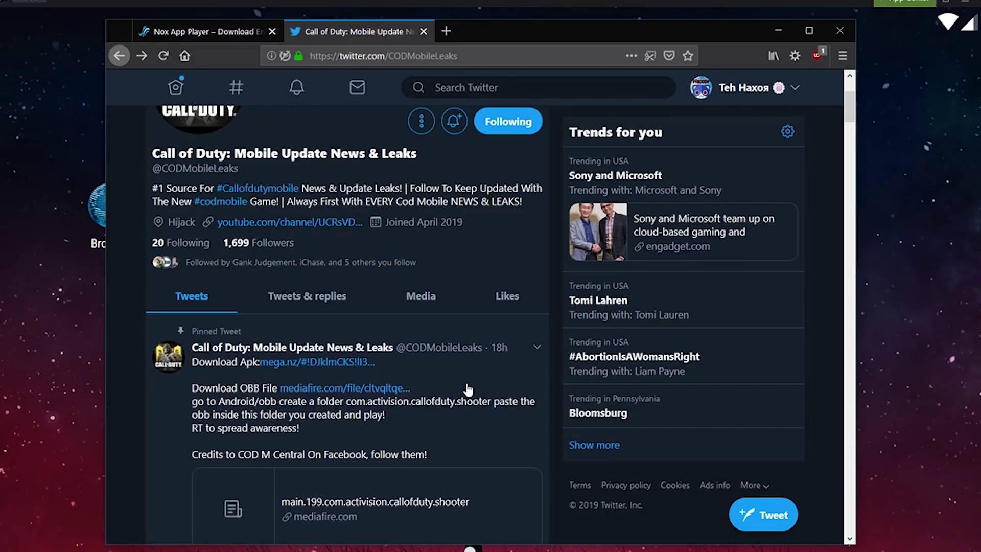
pyautogui.click(467, 390)
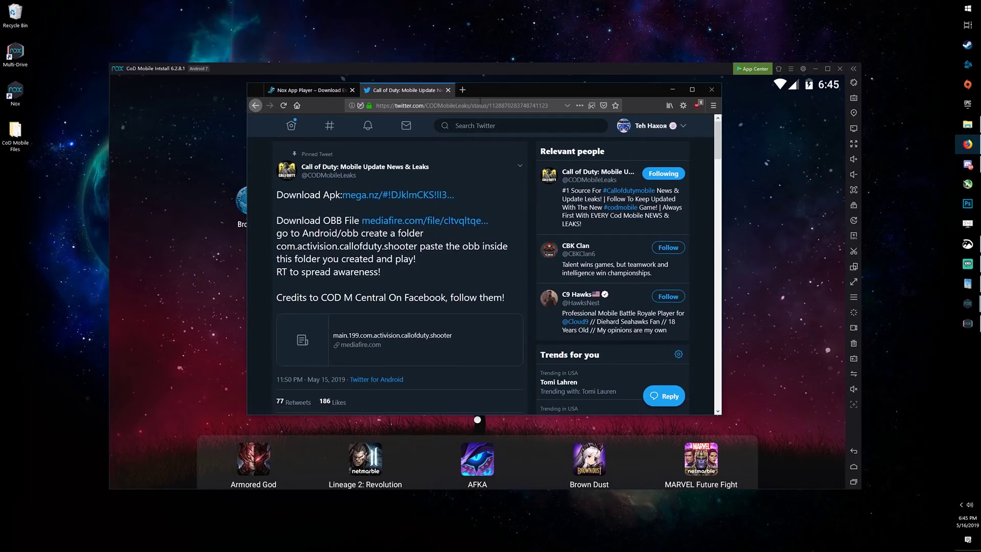
# - Open the Browser in the CoD Mobile Intstall emulator and copy the pinned tweet's address from Firefox
pyautogui.click(672, 90)
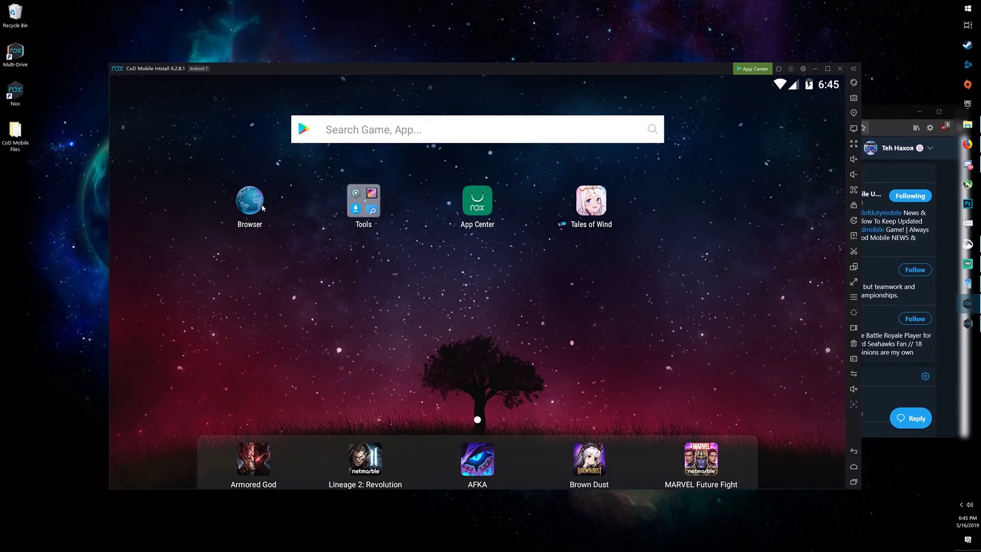
pyautogui.click(250, 201)
pyautogui.click(968, 144)
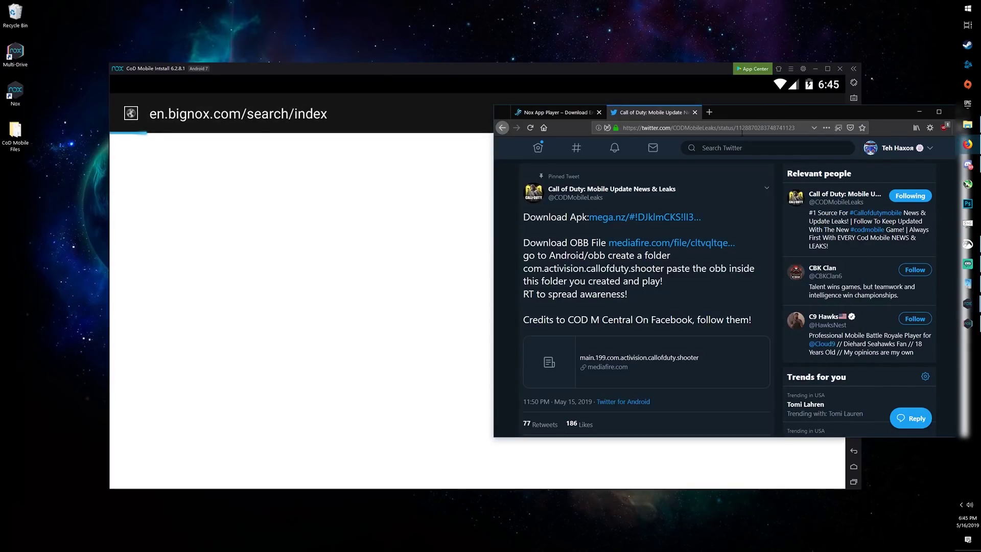
pyautogui.click(742, 130)
pyautogui.rightClick(741, 132)
pyautogui.click(755, 159)
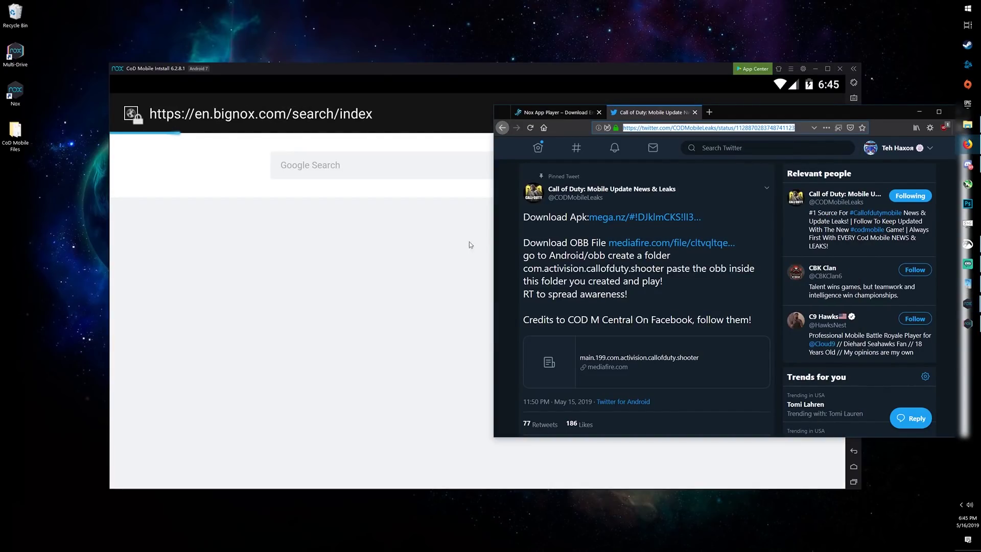
# - Load the copied tweet address in the emulator's browser and view the tweet with the APK and OBB download links
pyautogui.click(351, 107)
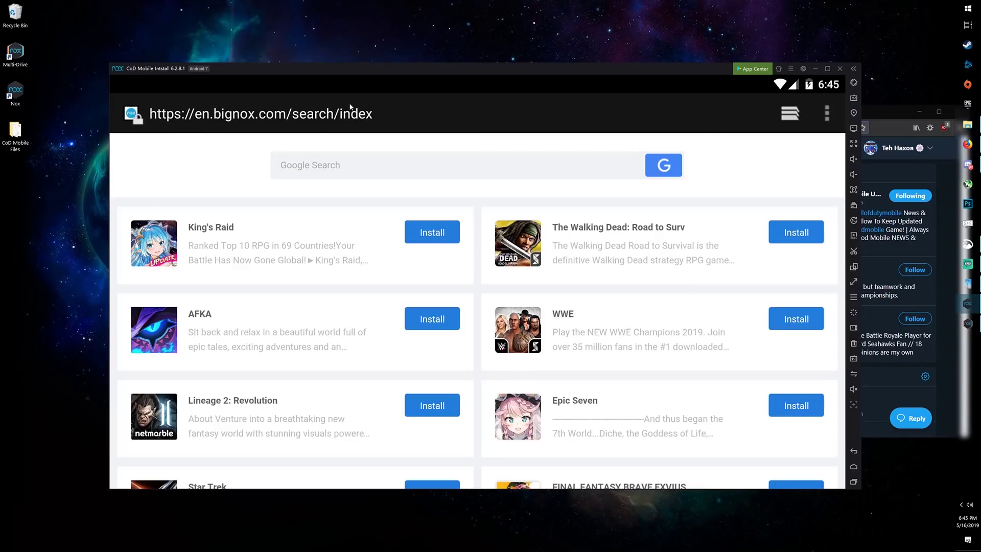
pyautogui.click(352, 117)
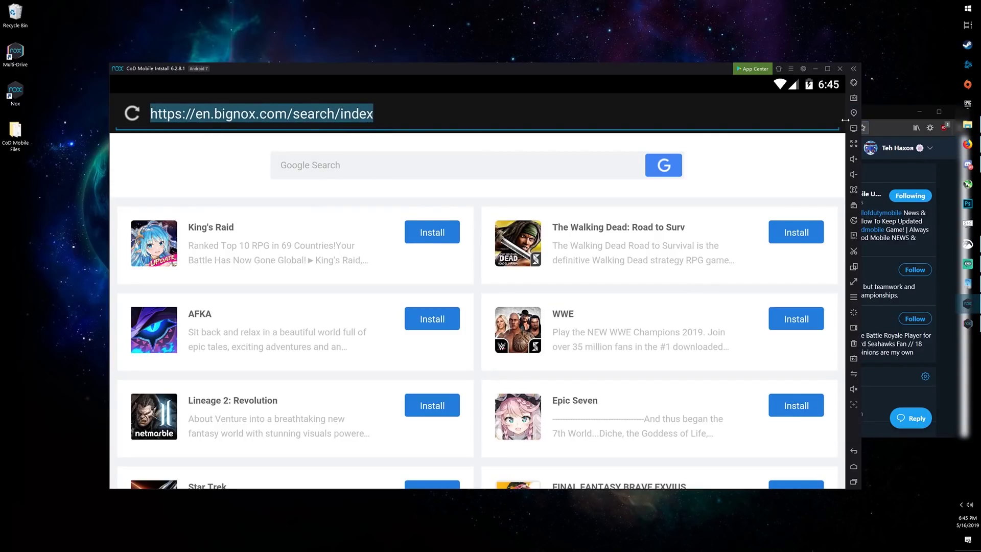
pyautogui.hotkey('ctrl', 'v')
pyautogui.press('Return')
pyautogui.click(294, 343)
pyautogui.scroll(-1, 420, 271)
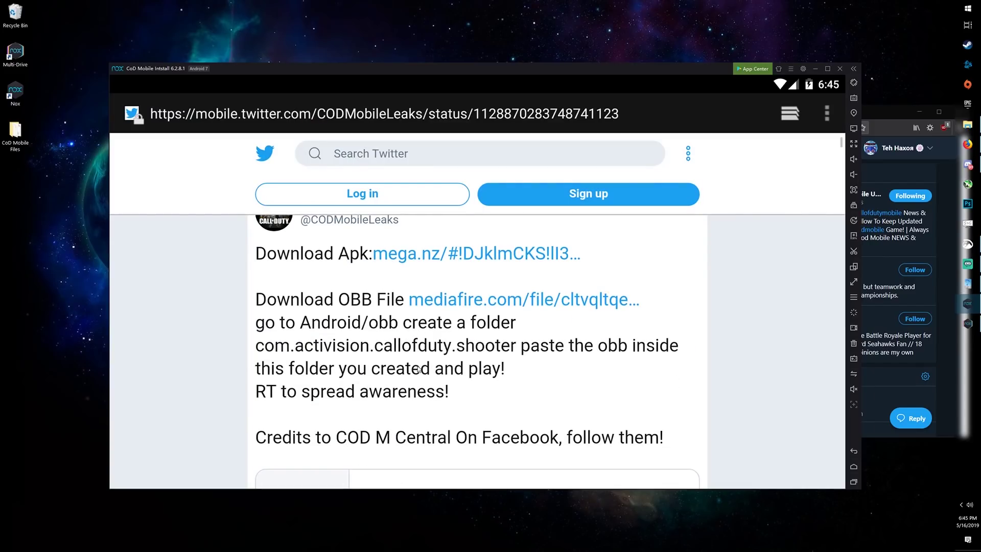
pyautogui.scroll(1, 422, 380)
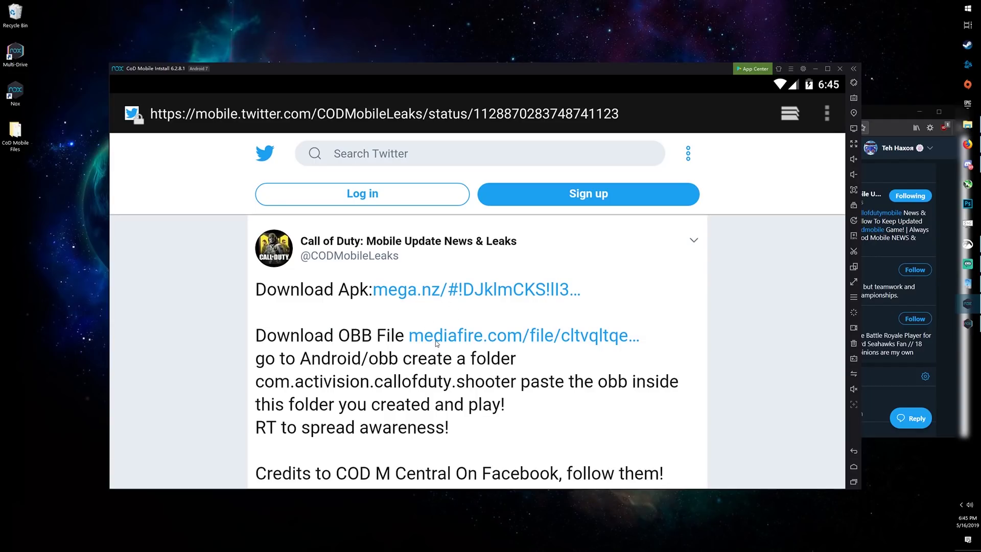
# - Close the emulator's browser and check the OBB file in the desktop folder CoD Mobile Files
pyautogui.click(852, 481)
pyautogui.moveTo(648, 406); pyautogui.dragTo(710, 369)
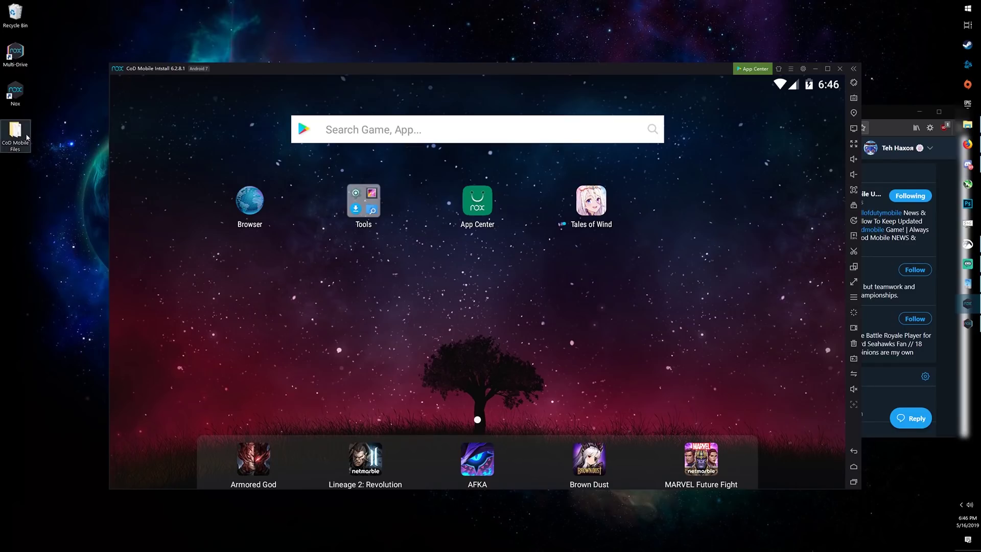
pyautogui.doubleClick(26, 137)
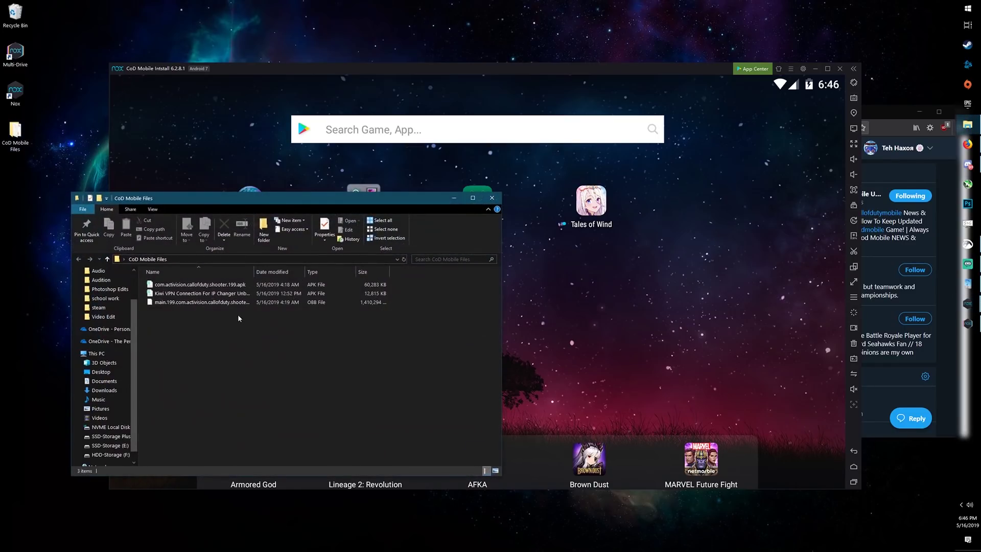
pyautogui.moveTo(198, 307); pyautogui.dragTo(356, 209)
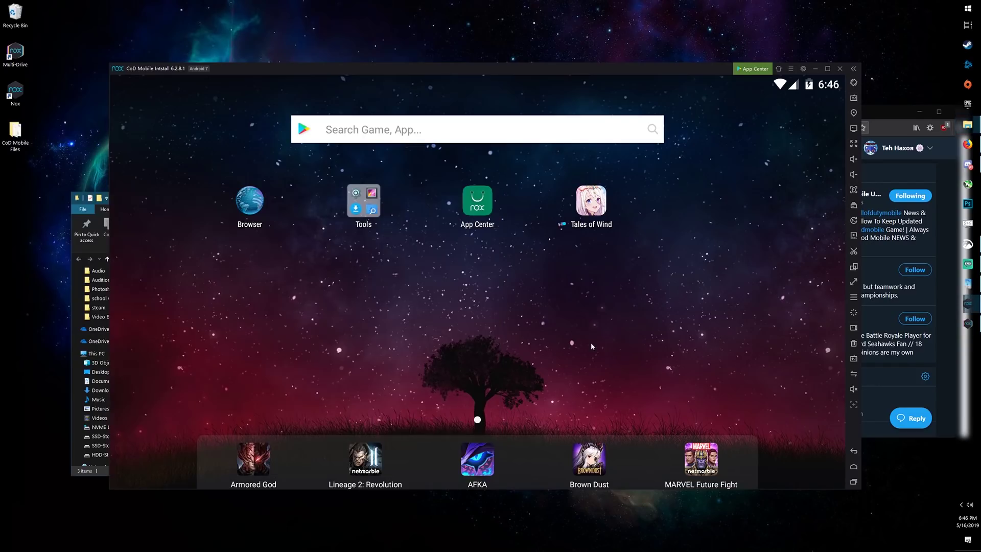
# - Open the Amaze file manager in the emulator and create a folder named obb inside the Android folder
pyautogui.click(356, 209)
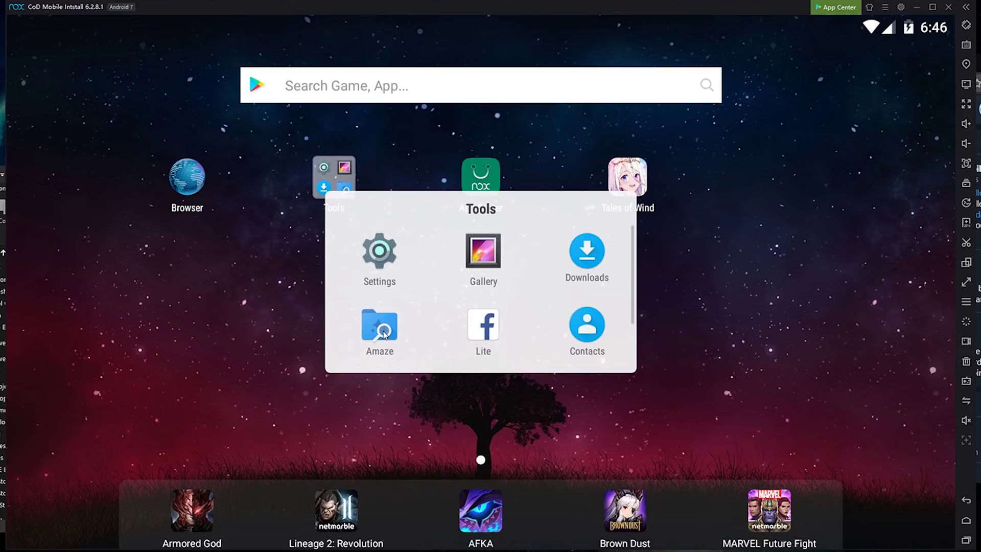
pyautogui.click(384, 335)
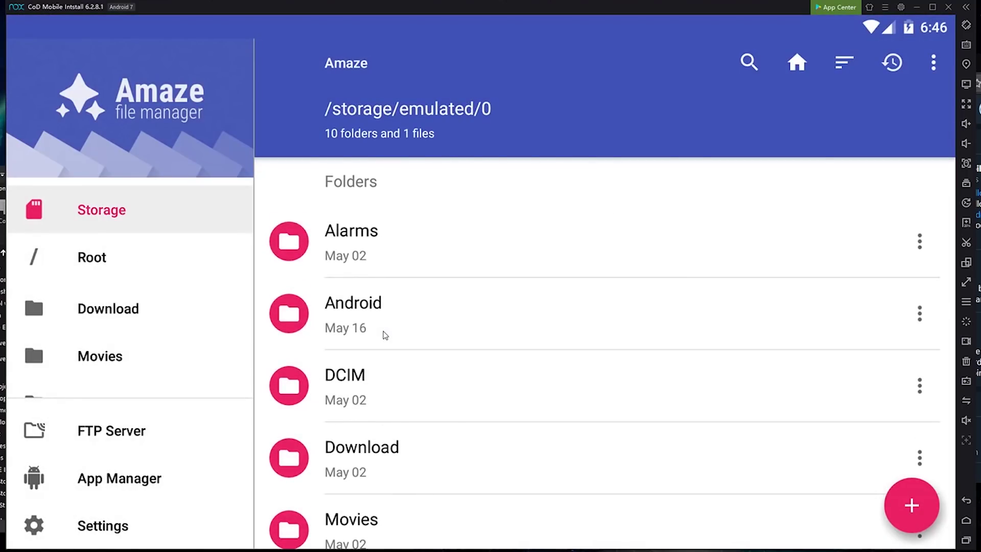
pyautogui.click(384, 335)
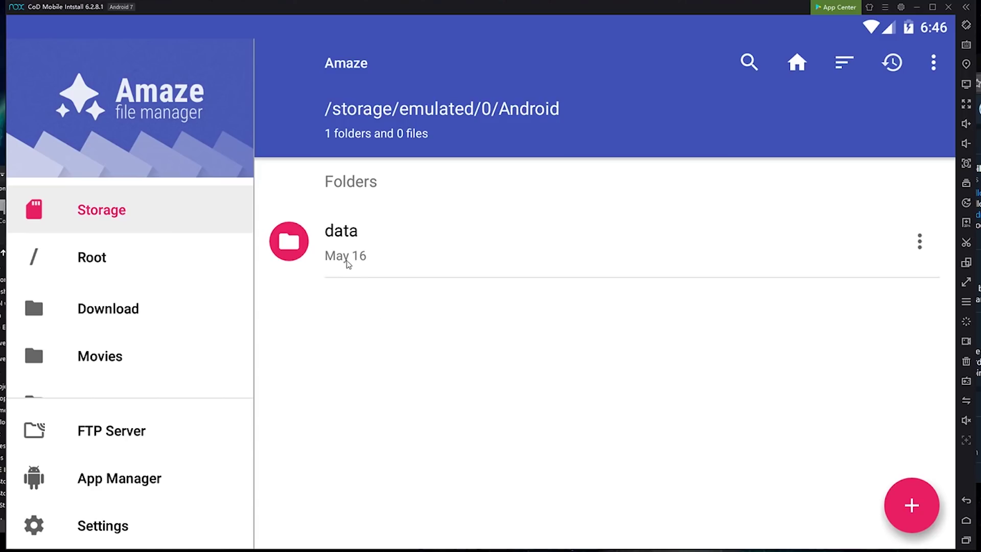
pyautogui.click(918, 505)
pyautogui.click(919, 302)
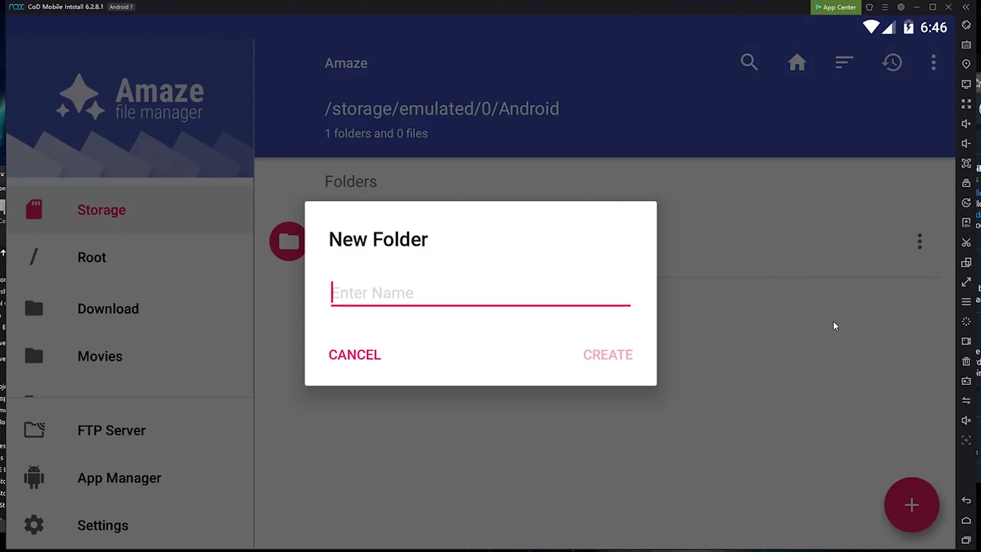
pyautogui.write('obb')
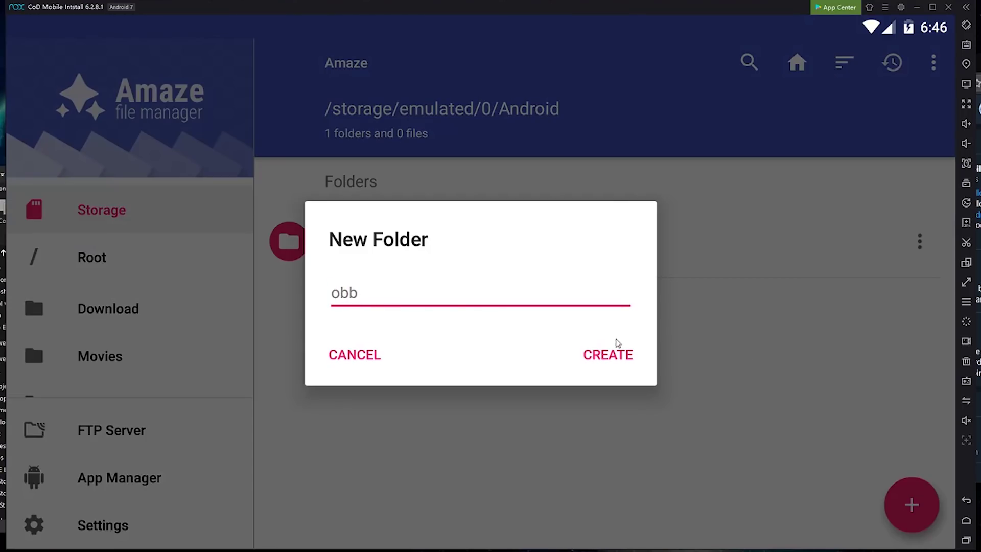
pyautogui.click(611, 360)
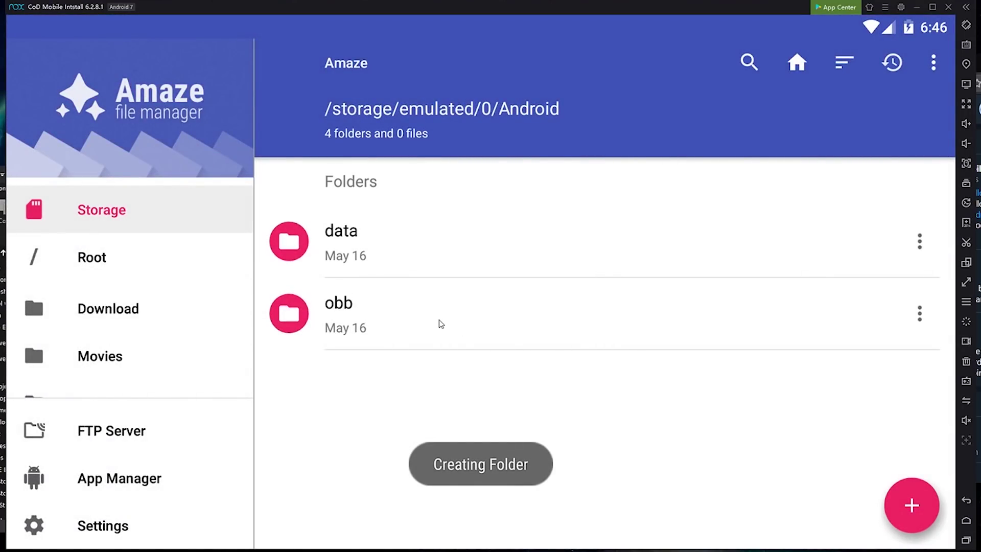
# - Inside the obb folder, create a folder named com.activision.callofduty.shooter and open it
pyautogui.click(441, 324)
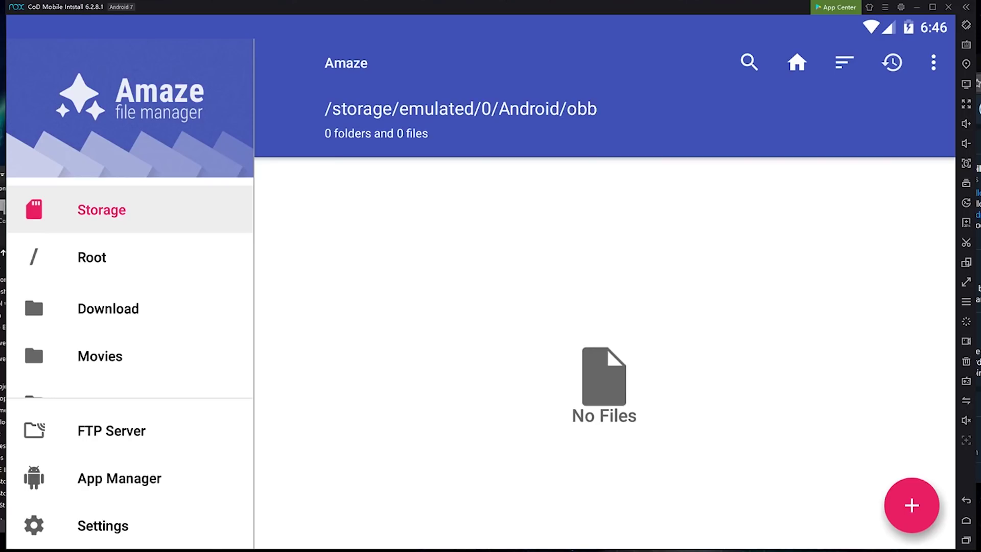
pyautogui.click(927, 512)
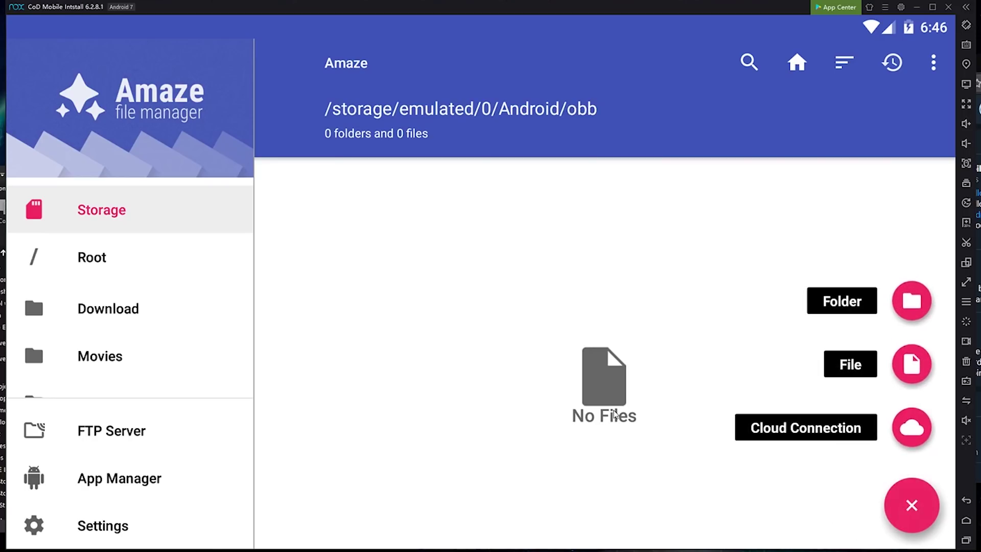
pyautogui.click(909, 291)
pyautogui.write('com')
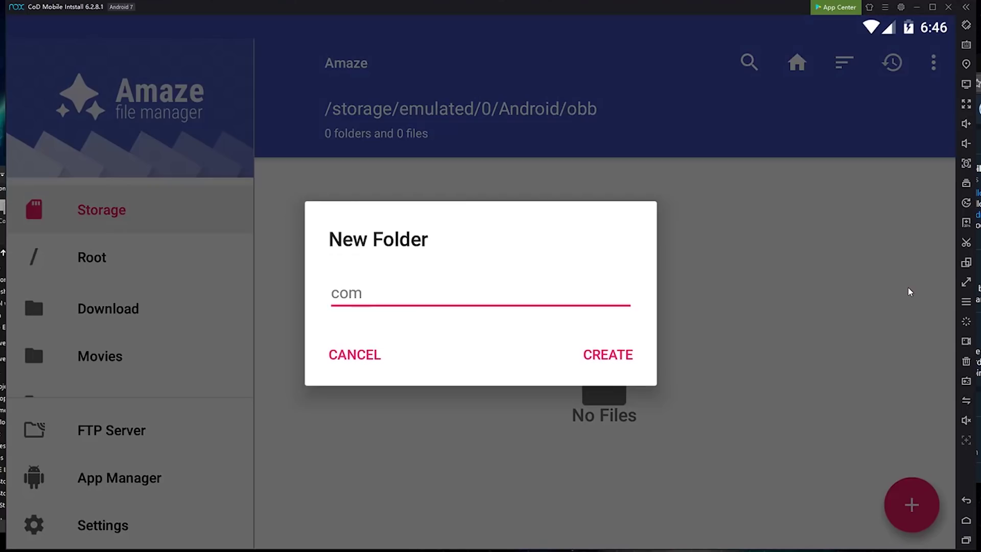
pyautogui.write('.activision')
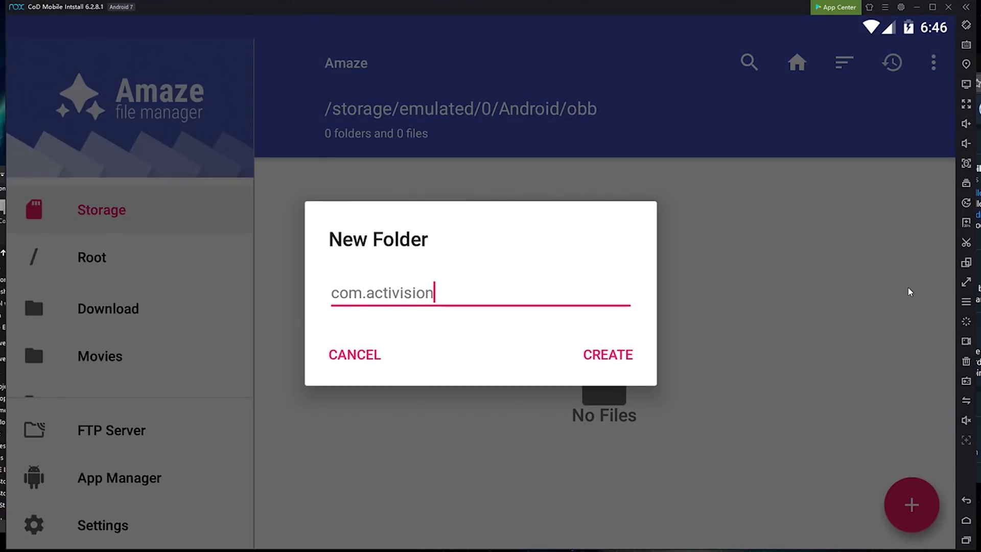
pyautogui.write('.callofduty.com')
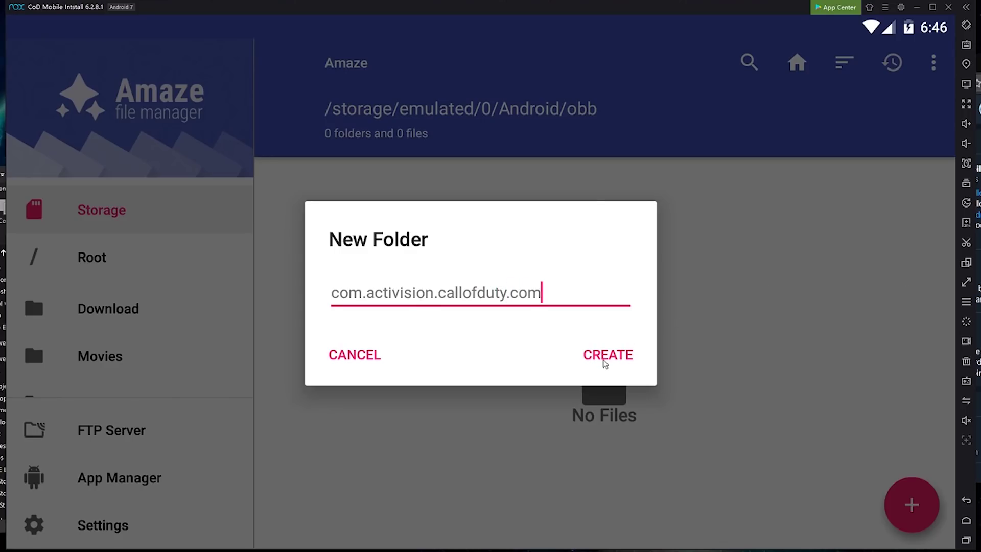
pyautogui.press('BackSpace')
pyautogui.press('BackSpace')
pyautogui.press('BackSpace')
pyautogui.write('shooter')
pyautogui.click(604, 357)
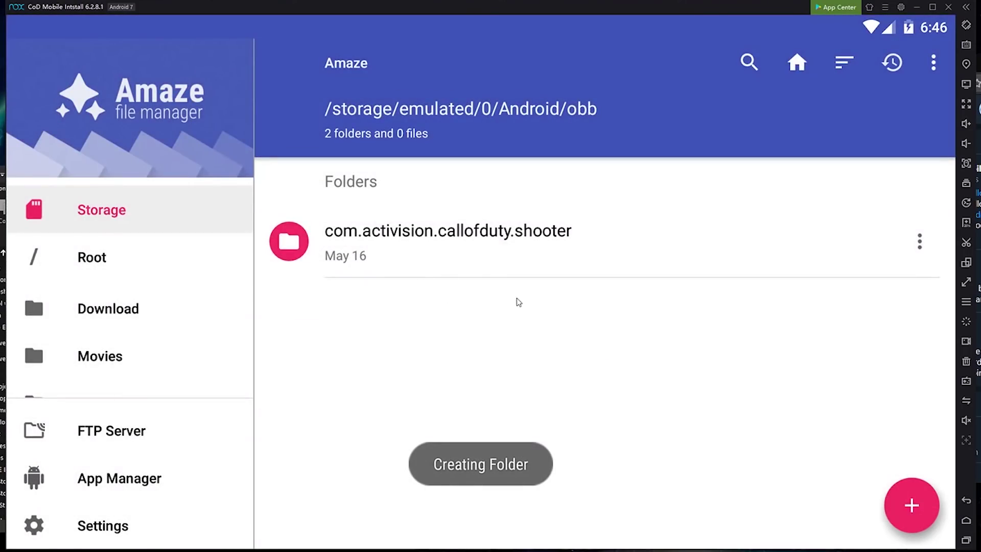
pyautogui.click(511, 276)
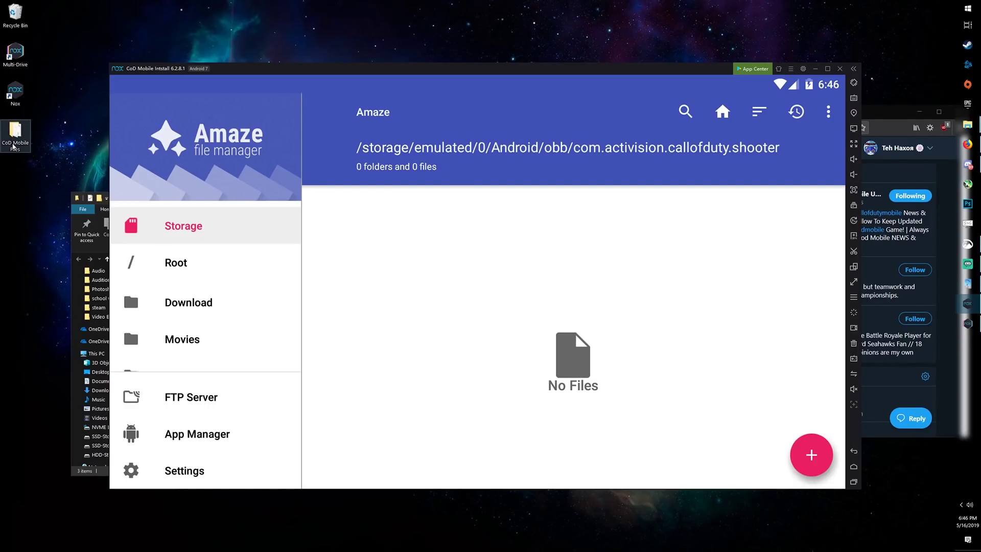
# - Try to transfer the main.199.com.activision.callofduty.shooter OBB file from CoD Mobile Files into the emulator
pyautogui.doubleClick(13, 147)
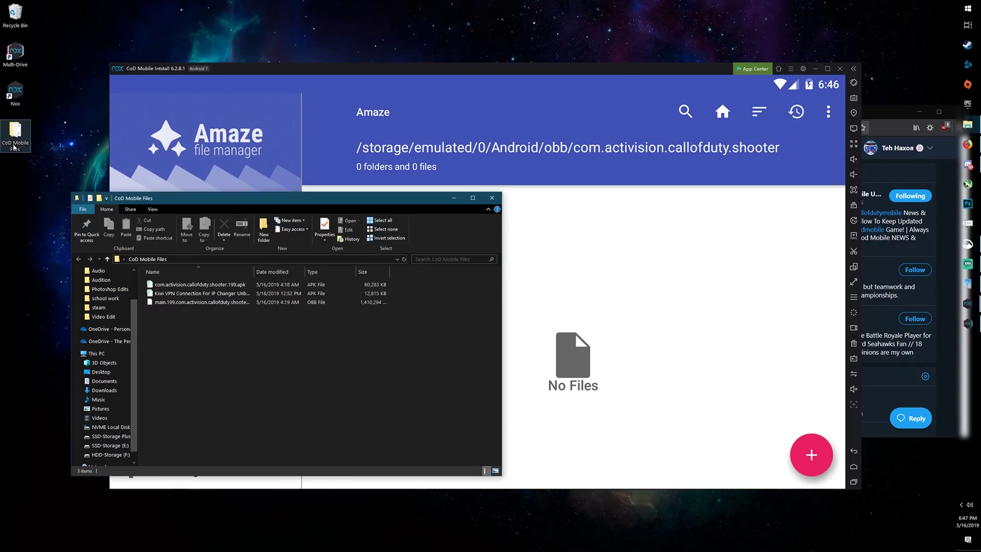
pyautogui.moveTo(184, 304); pyautogui.dragTo(567, 352)
# - Enable Root in the emulator's general system settings, save the settings and restart Nox
pyautogui.click(500, 297)
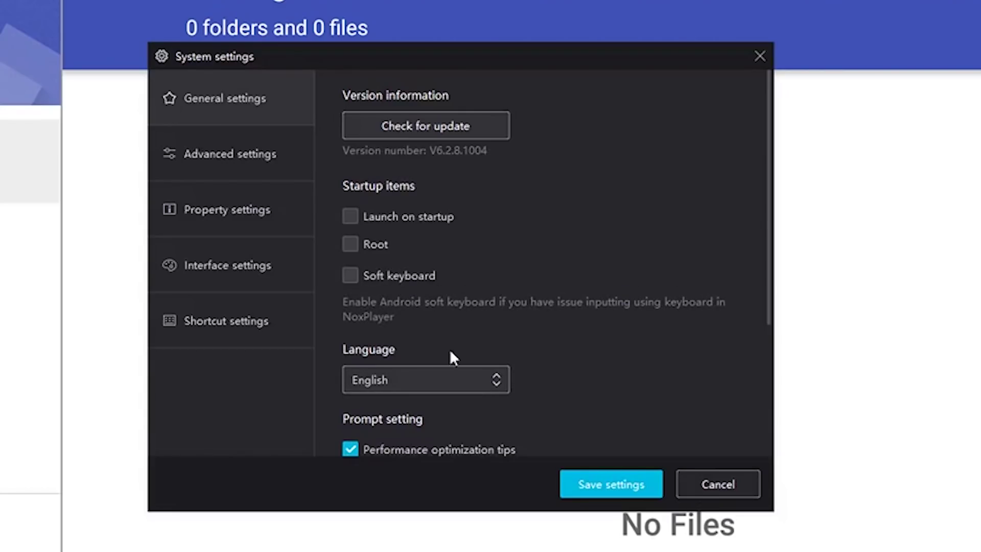
pyautogui.click(351, 245)
pyautogui.click(621, 487)
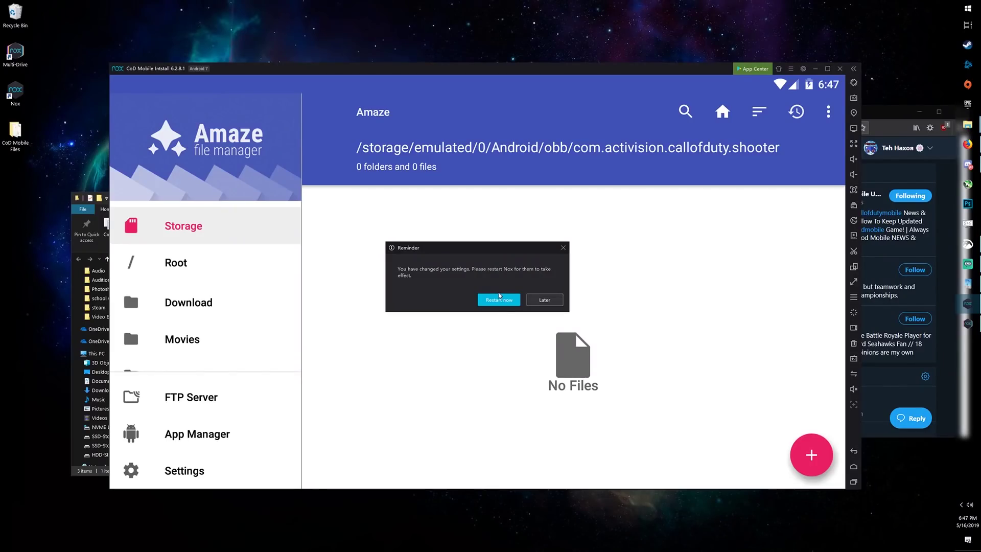
pyautogui.click(500, 301)
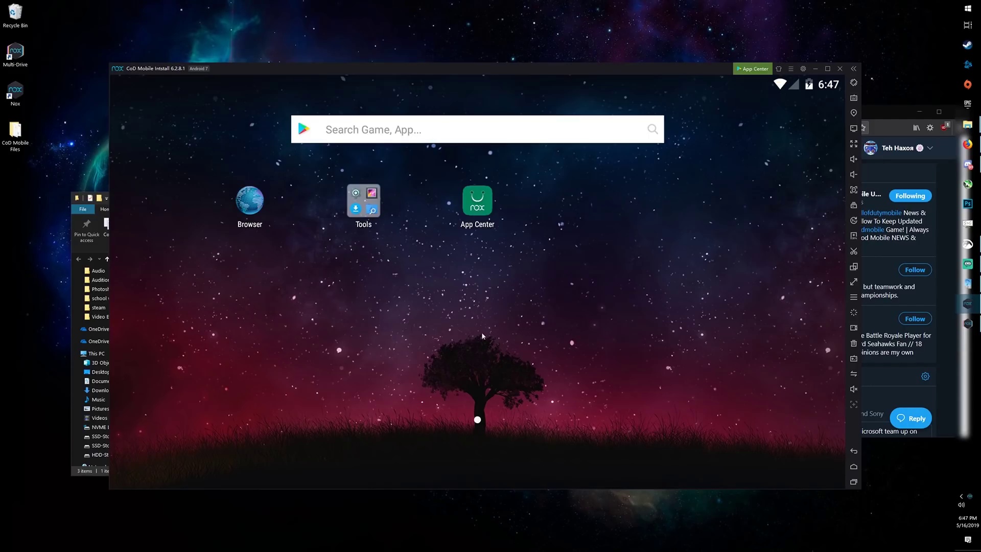
# - Reopen Amaze in the restarted emulator and allow its Superuser request with Remember choice forever
pyautogui.click(368, 202)
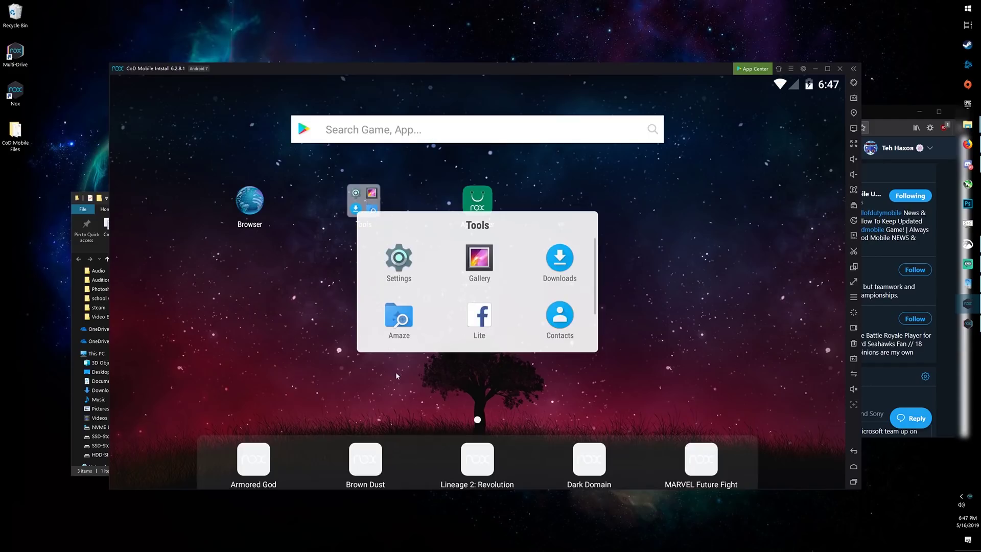
pyautogui.click(378, 319)
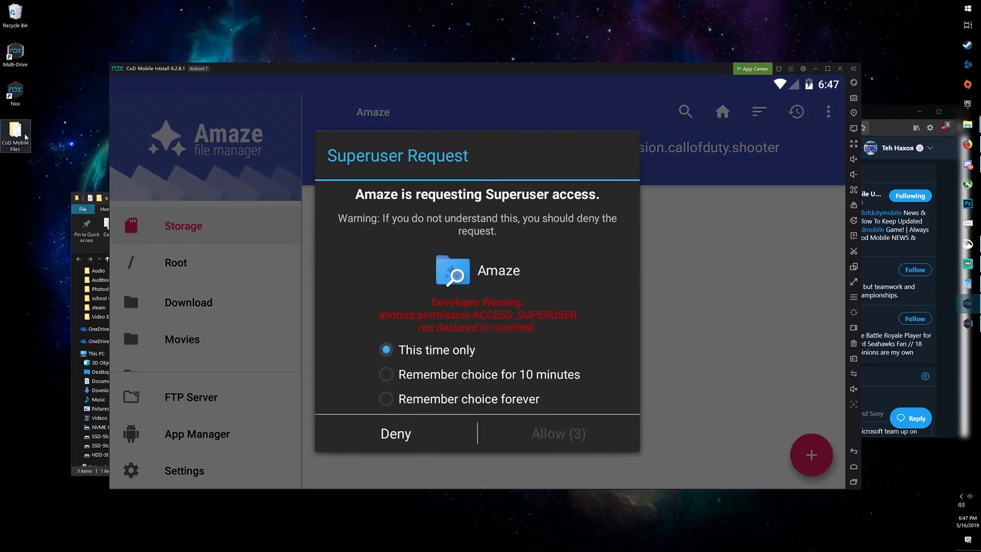
pyautogui.click(408, 374)
pyautogui.click(429, 396)
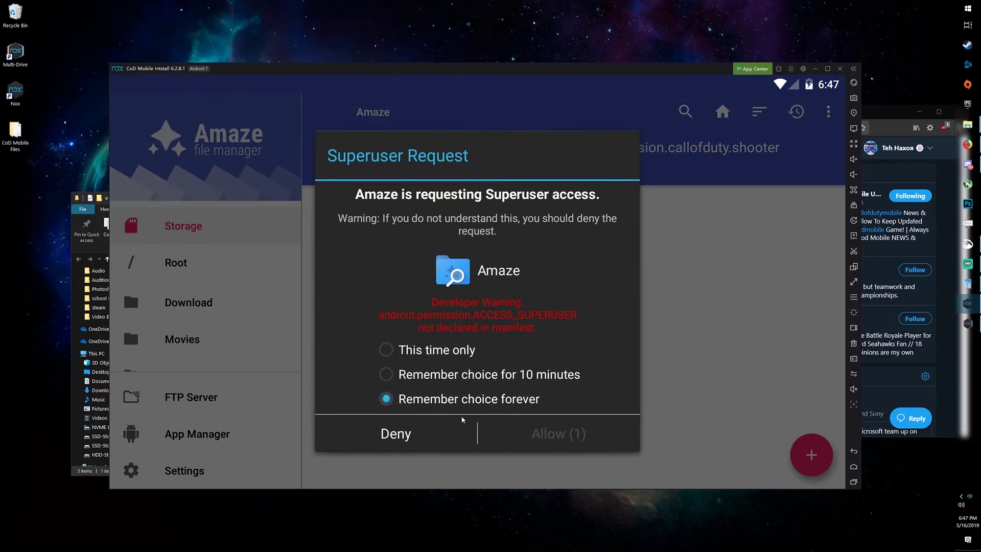
pyautogui.click(513, 430)
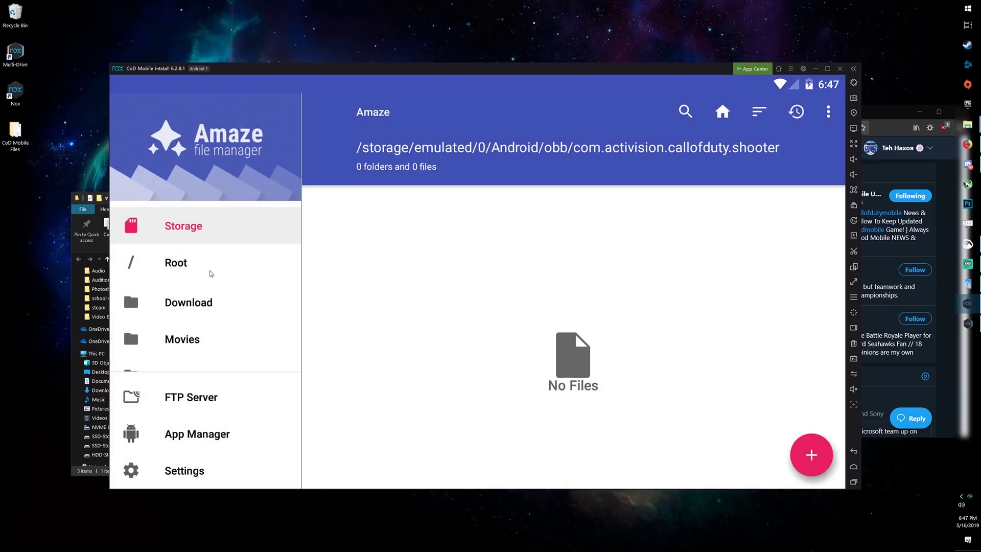
# - Open the Android/obb/com.activision.callofduty.shooter folder in the emulator's storage
pyautogui.click(199, 233)
pyautogui.click(391, 314)
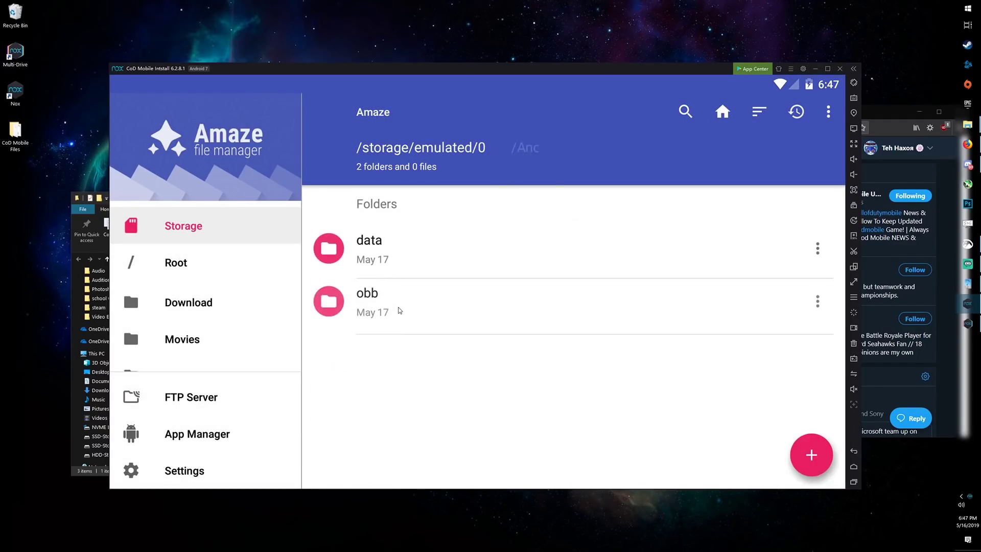
pyautogui.click(396, 312)
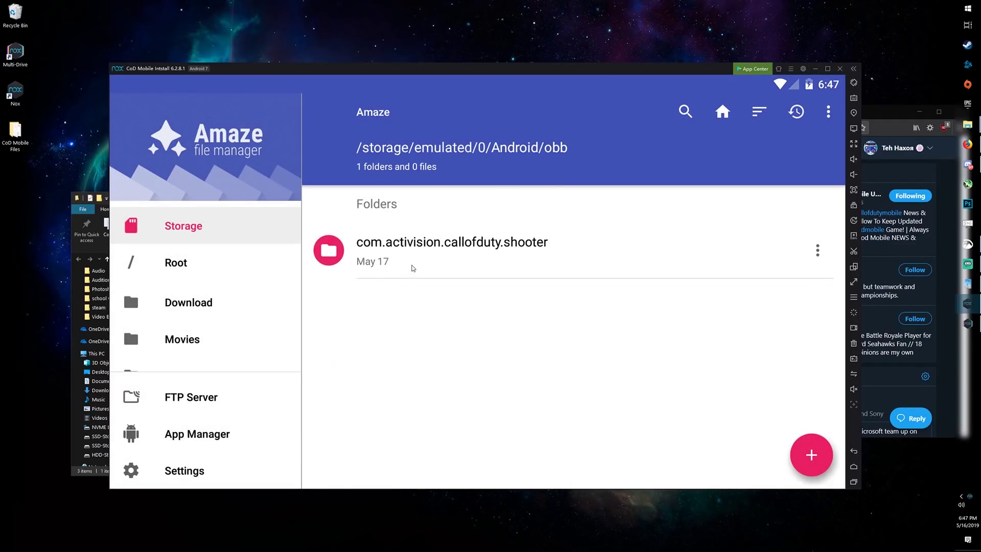
pyautogui.click(413, 267)
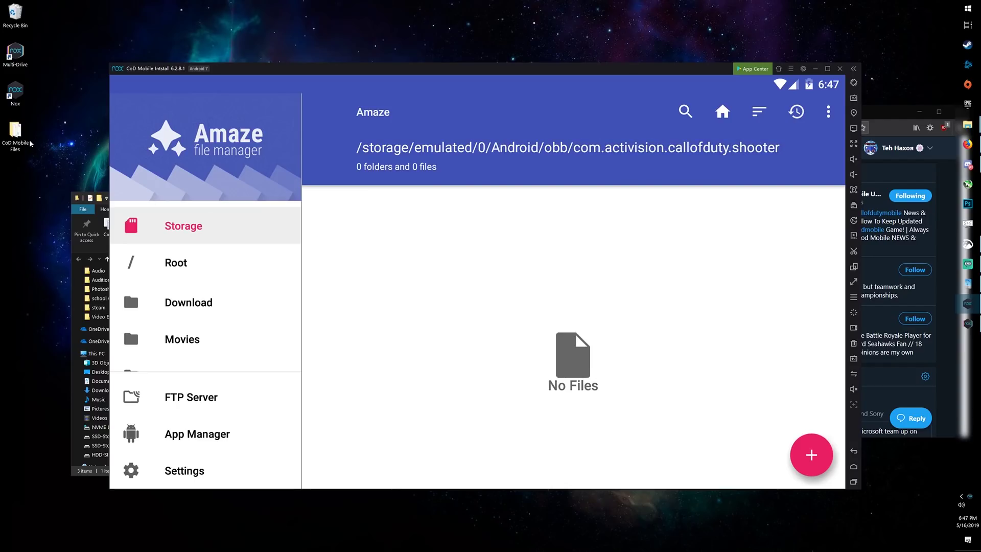
# - Transfer the main.199.com.activision.callofduty.shooter OBB file from CoD Mobile Files into the emulator and move the file window aside
pyautogui.doubleClick(17, 135)
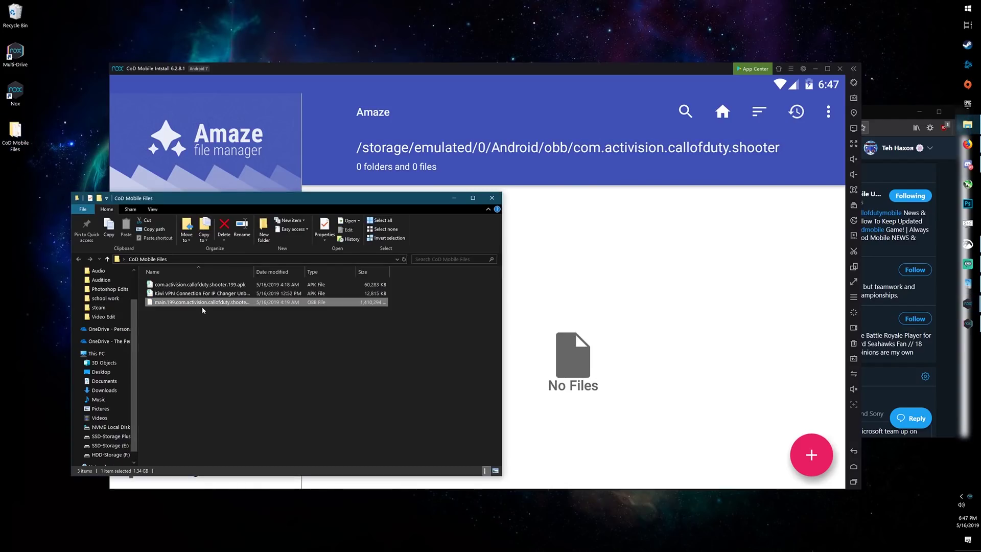
pyautogui.moveTo(199, 305); pyautogui.dragTo(633, 312)
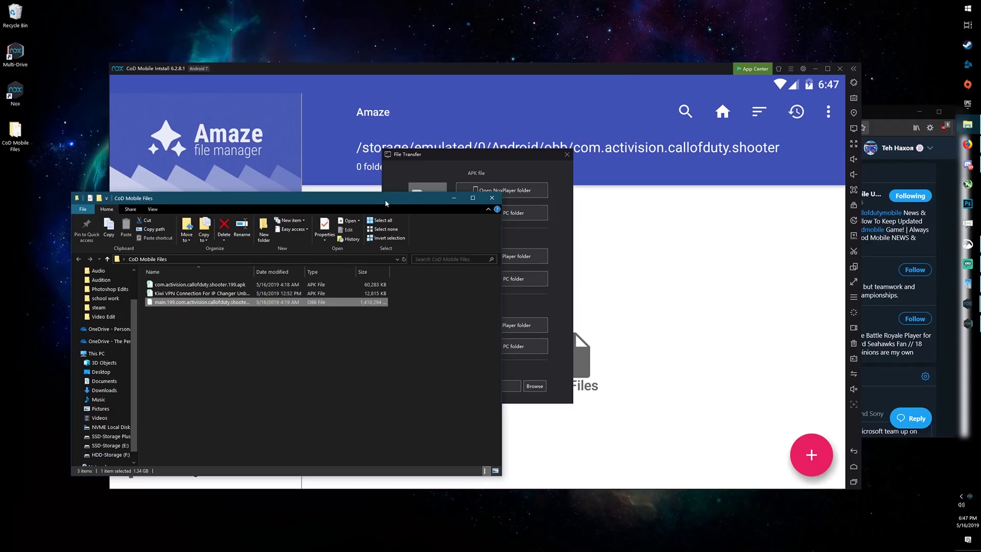
pyautogui.moveTo(384, 200); pyautogui.dragTo(265, 216)
# - Check the PC share folder for other files for the transferred OBB, then close it
pyautogui.click(507, 347)
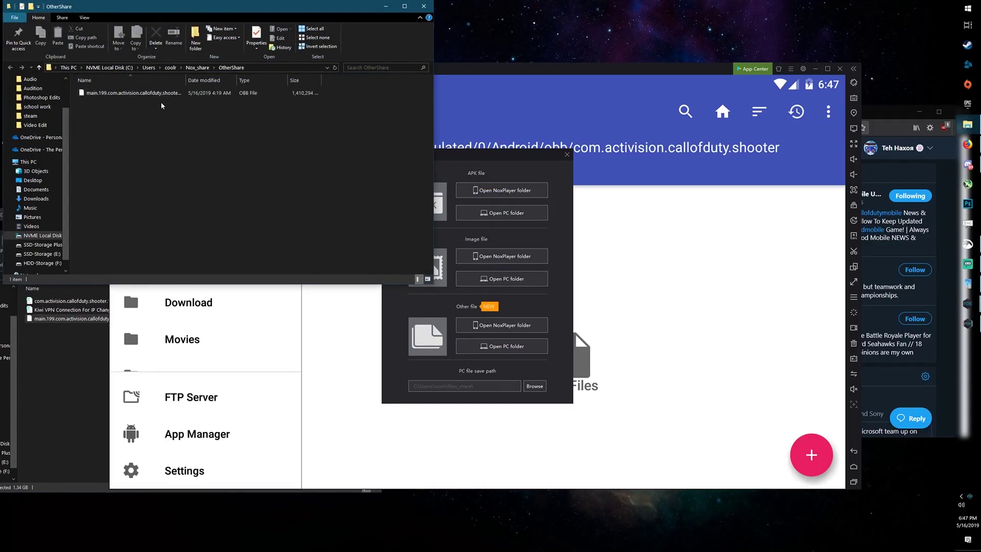
pyautogui.moveTo(217, 16); pyautogui.dragTo(378, 130)
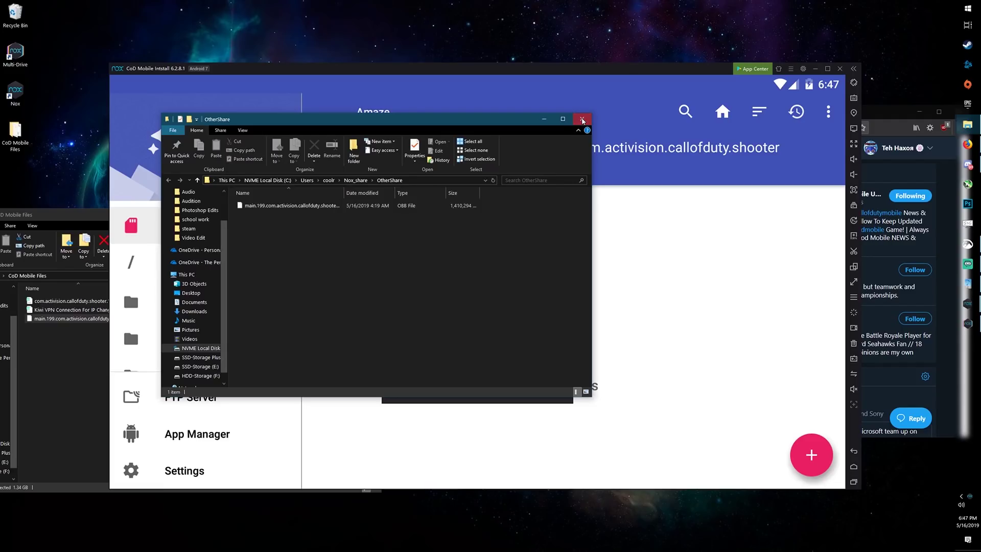
pyautogui.click(581, 118)
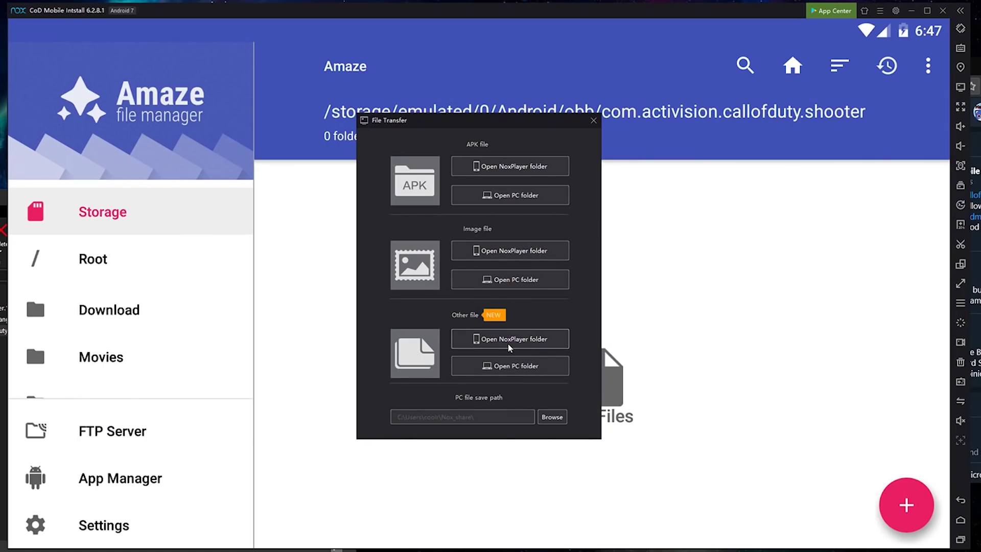
# - Open the emulator's Others folder and rename the transferred OBB file to main.199.com.activision.callofduty.shooter.obb
pyautogui.click(503, 339)
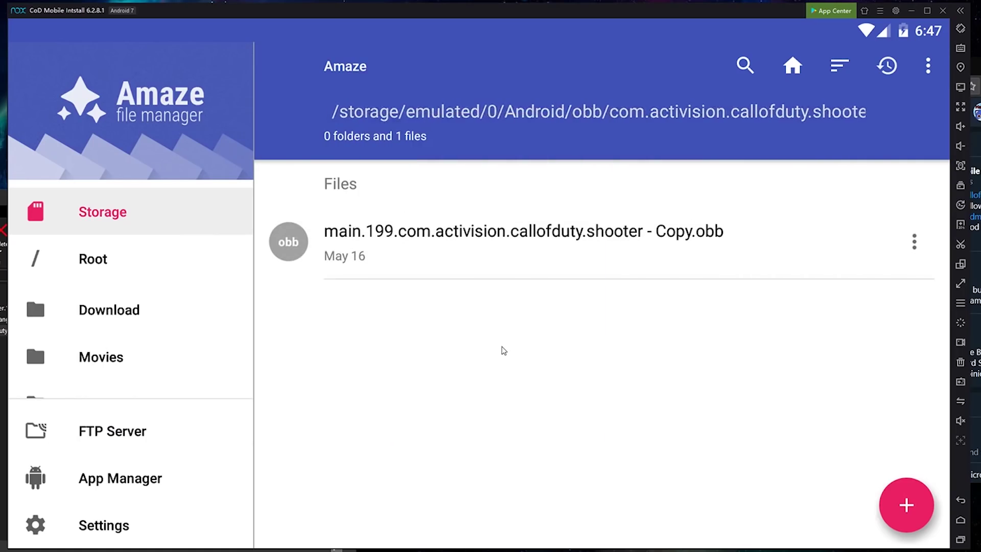
pyautogui.click(497, 261)
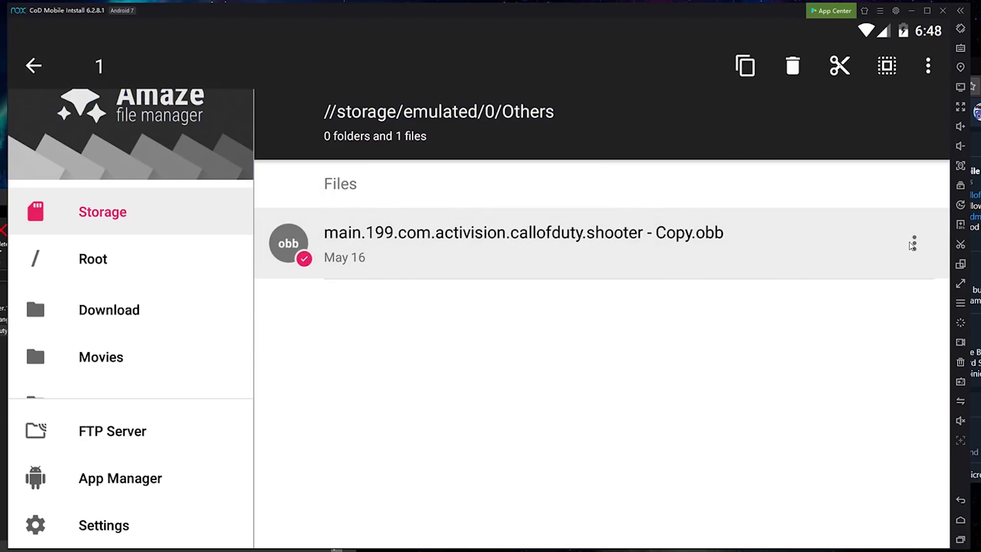
pyautogui.click(914, 244)
pyautogui.click(803, 475)
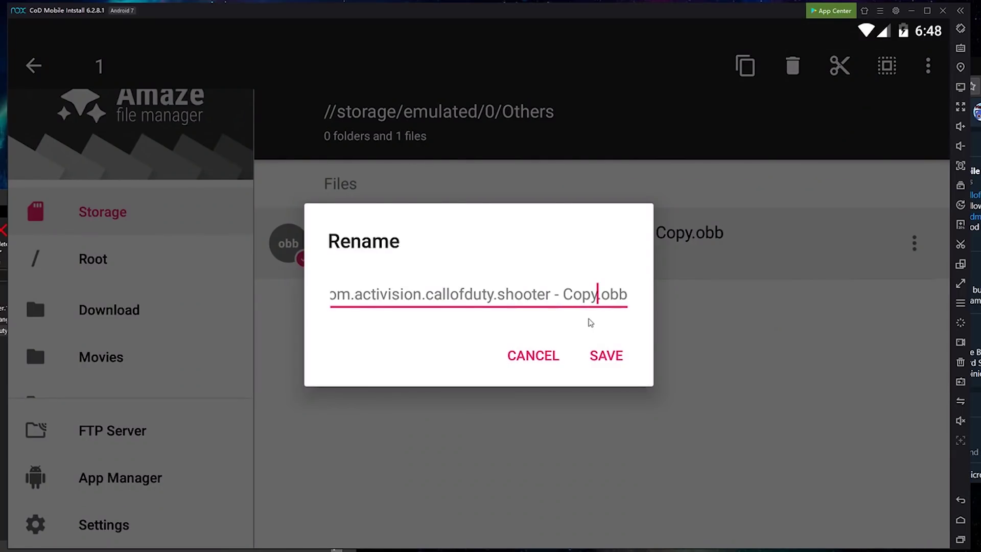
pyautogui.press('BackSpace')
pyautogui.press('BackSpace')
pyautogui.press('BackSpace')
pyautogui.press('BackSpace')
pyautogui.press('BackSpace')
pyautogui.press('BackSpace')
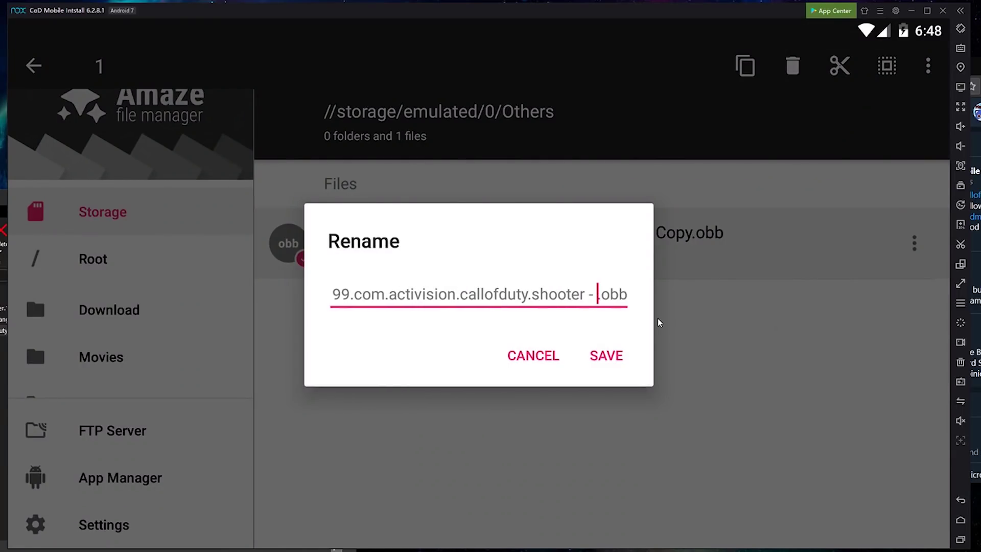
pyautogui.press('BackSpace')
pyautogui.press('Tab')
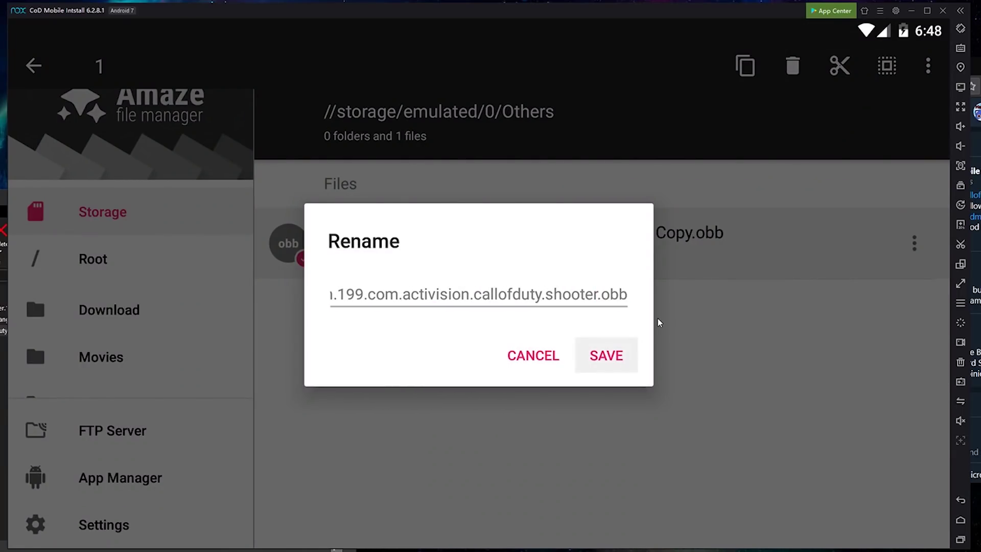
pyautogui.press('Return')
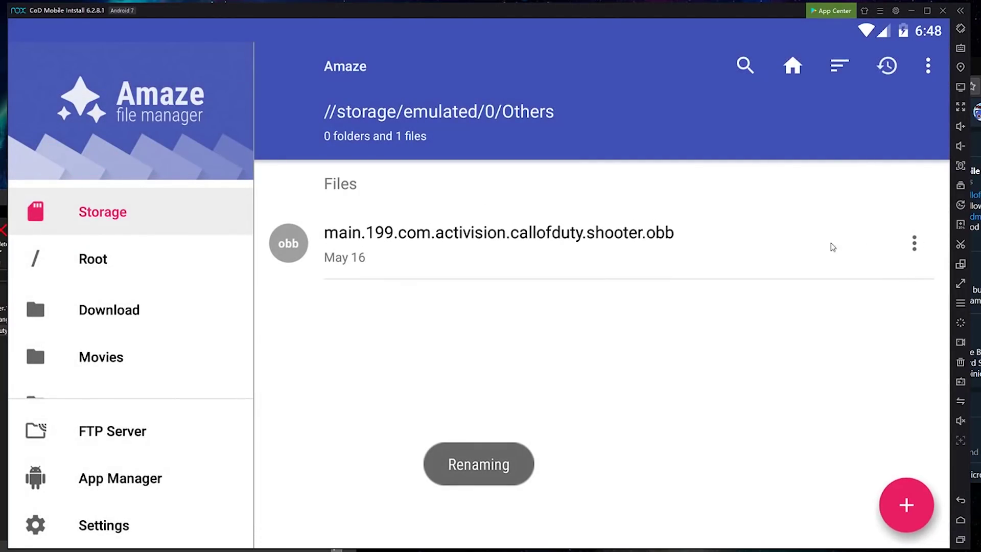
# - Move the renamed OBB file from Others into Android/obb/com.activision.callofduty.shooter by cutting and pasting it
pyautogui.click(782, 241)
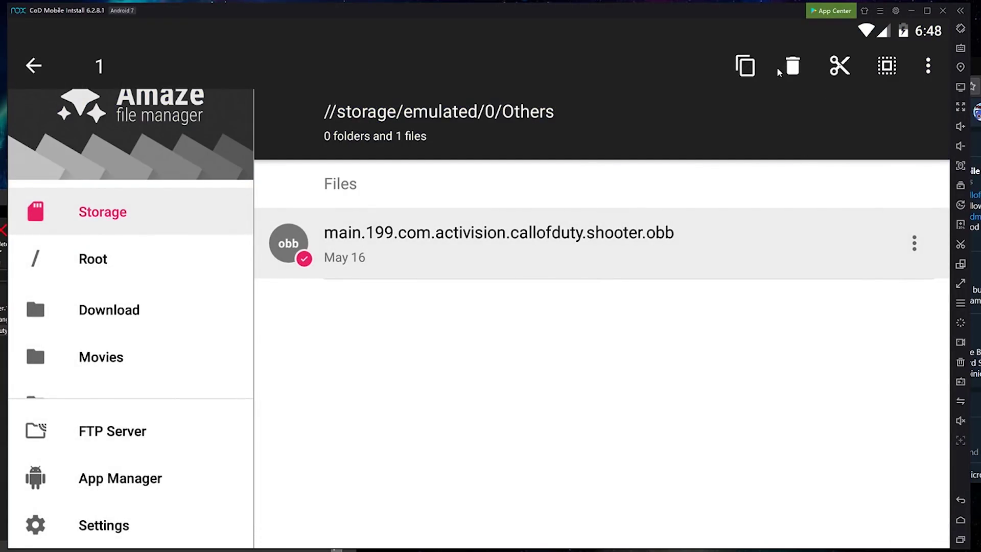
pyautogui.click(829, 69)
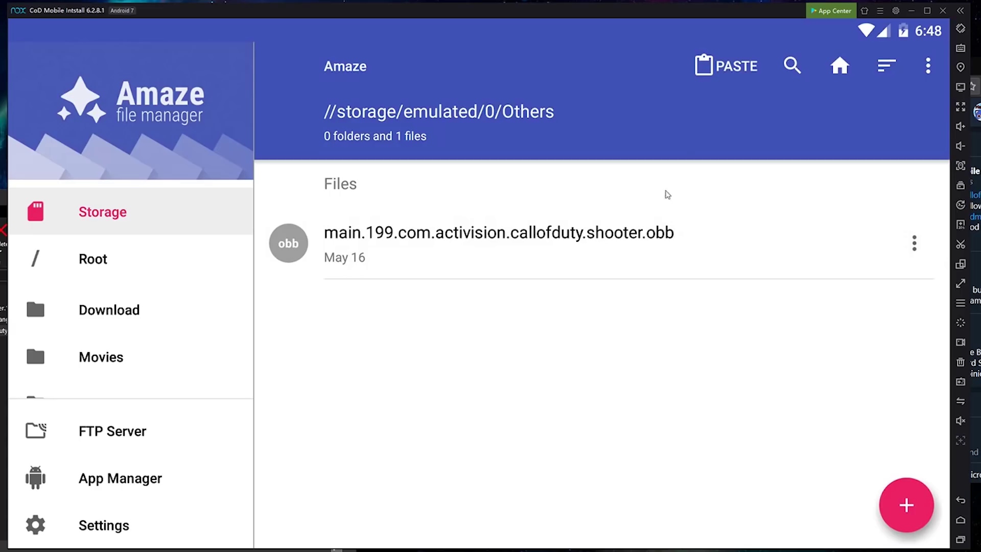
pyautogui.click(650, 265)
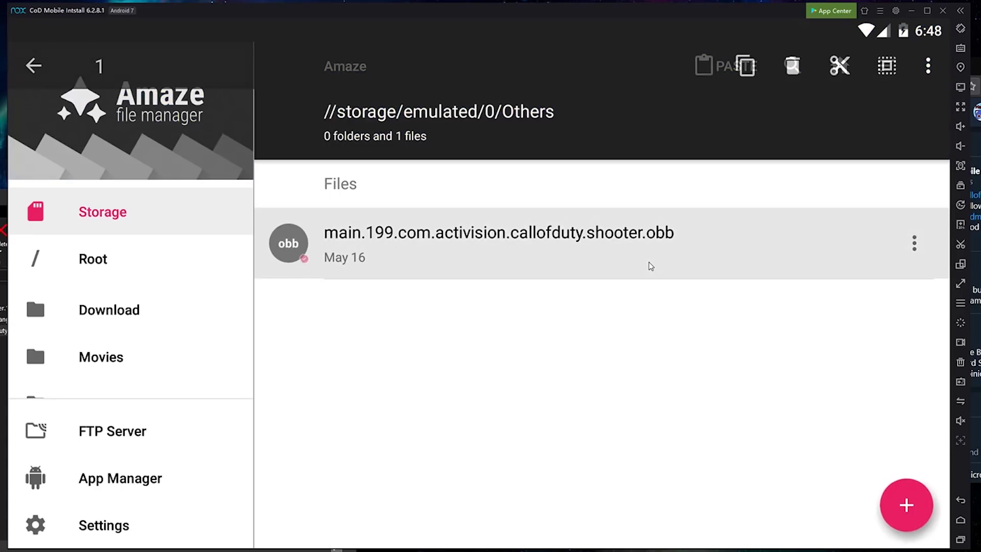
pyautogui.click(840, 74)
pyautogui.click(116, 207)
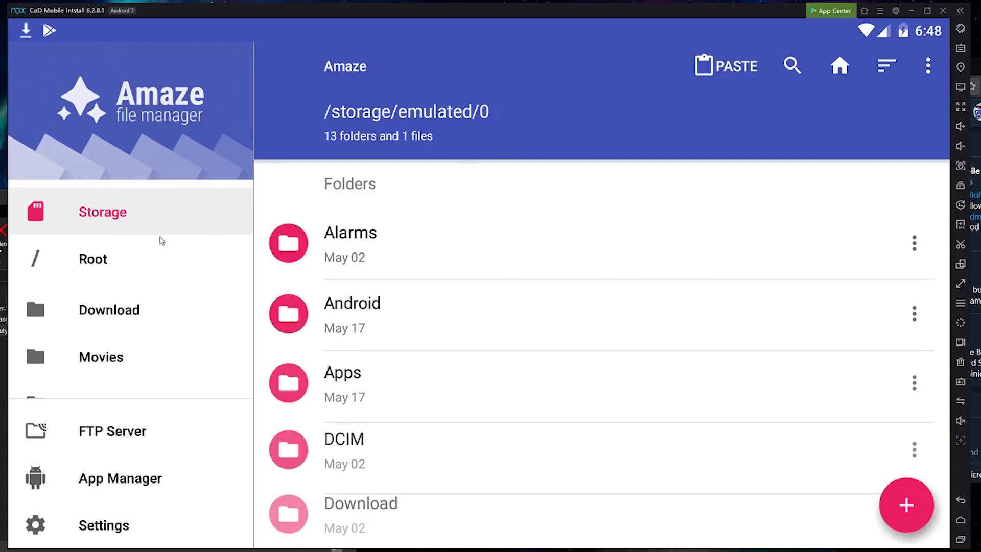
pyautogui.click(383, 329)
pyautogui.click(362, 321)
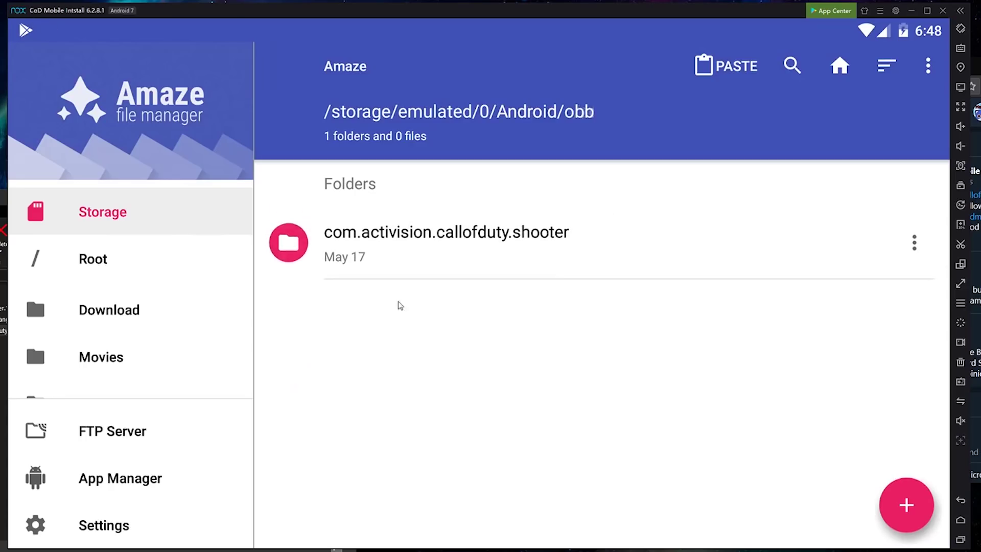
pyautogui.click(427, 263)
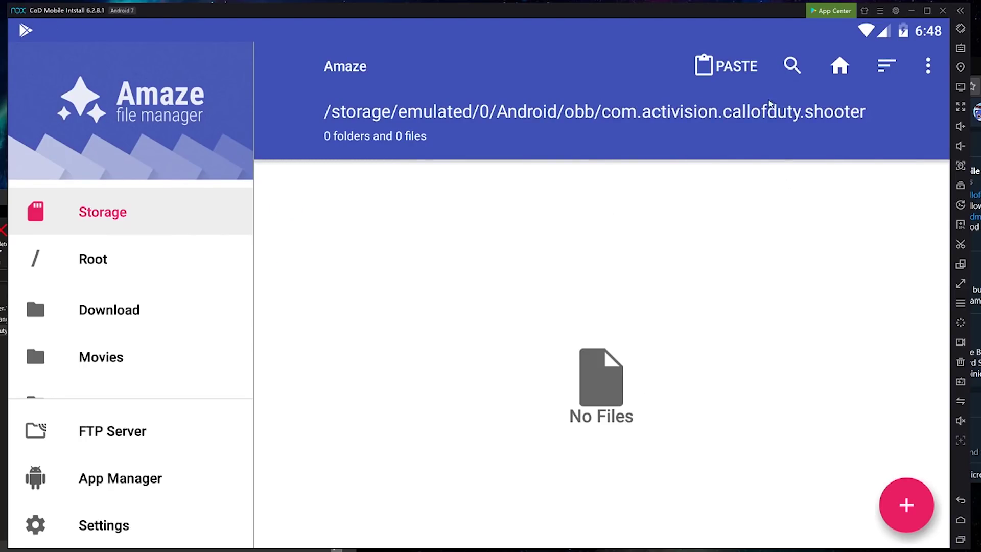
pyautogui.click(734, 71)
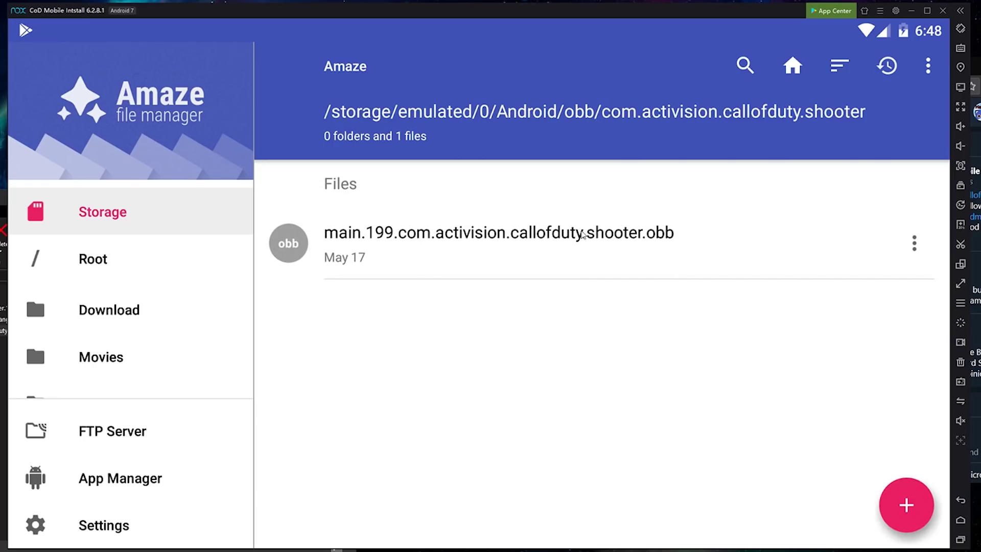
# - Refresh the folder and check the moved OBB file's size in its properties
pyautogui.moveTo(580, 233); pyautogui.dragTo(538, 530)
pyautogui.moveTo(595, 231); pyautogui.dragTo(598, 245)
pyautogui.click(914, 243)
pyautogui.moveTo(819, 497); pyautogui.dragTo(820, 384)
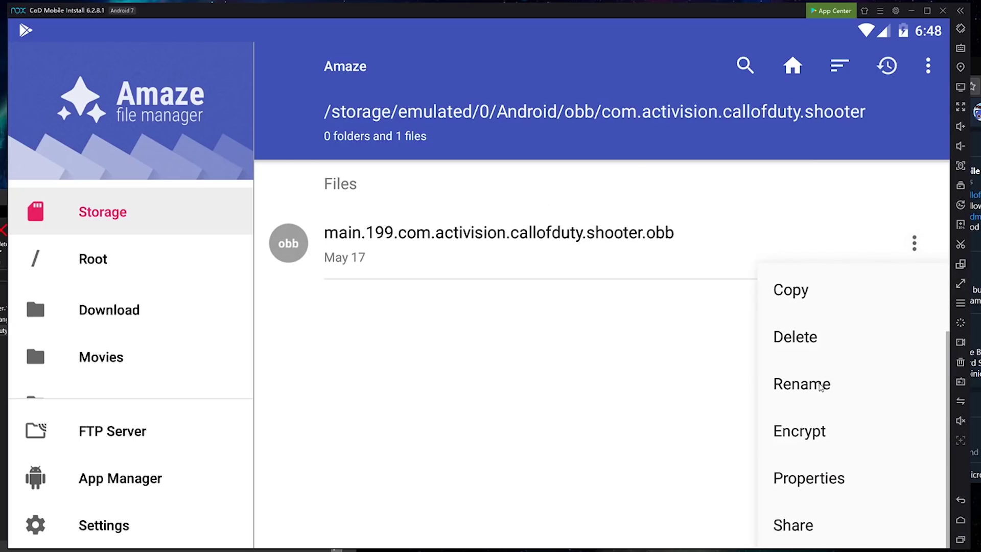
pyautogui.click(790, 481)
pyautogui.scroll(-3, 516, 327)
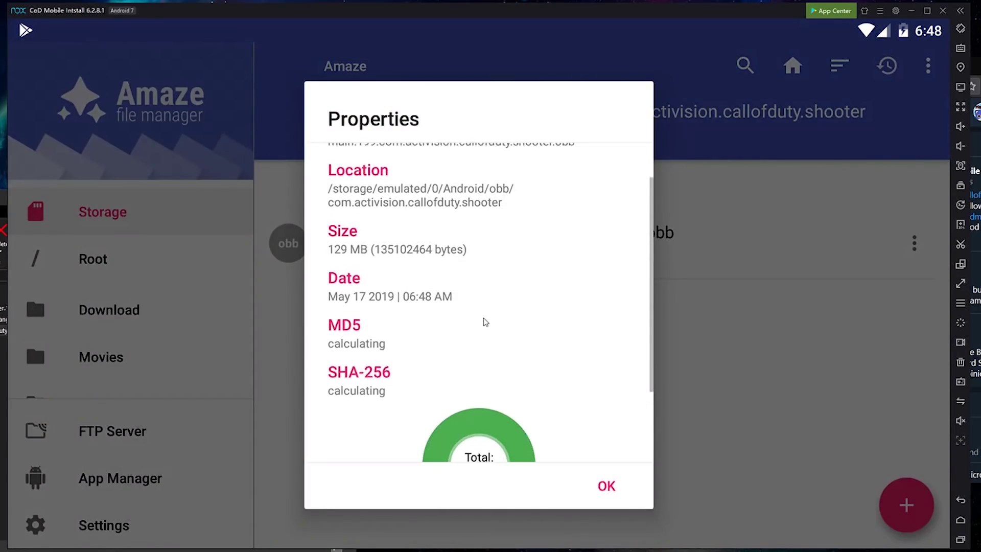
pyautogui.moveTo(389, 335); pyautogui.dragTo(379, 246)
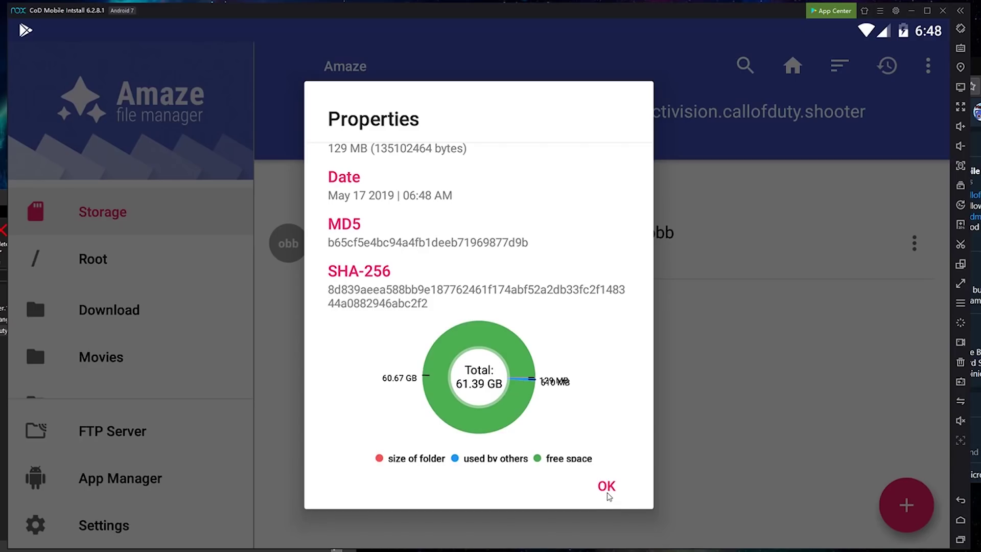
pyautogui.click(606, 487)
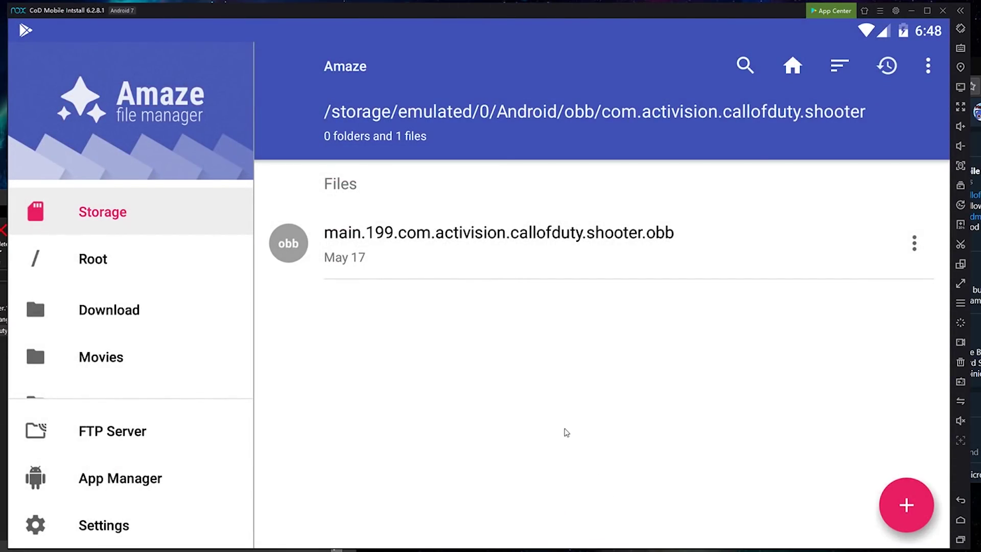
# - Reopen the OBB file's properties several times to monitor how far the file move has progressed
pyautogui.moveTo(660, 293); pyautogui.dragTo(587, 531)
pyautogui.click(913, 244)
pyautogui.moveTo(815, 462); pyautogui.dragTo(811, 404)
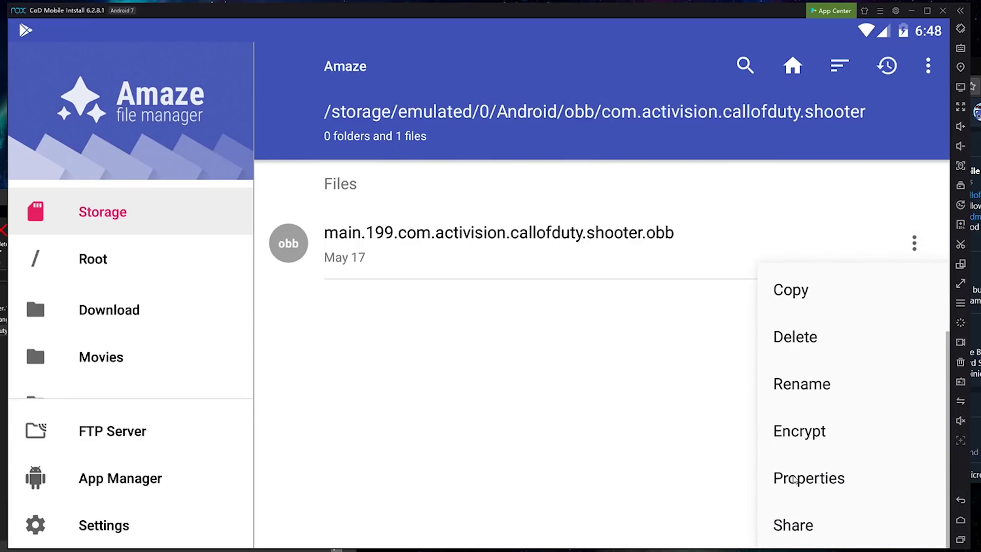
pyautogui.click(802, 477)
pyautogui.moveTo(380, 329); pyautogui.dragTo(373, 266)
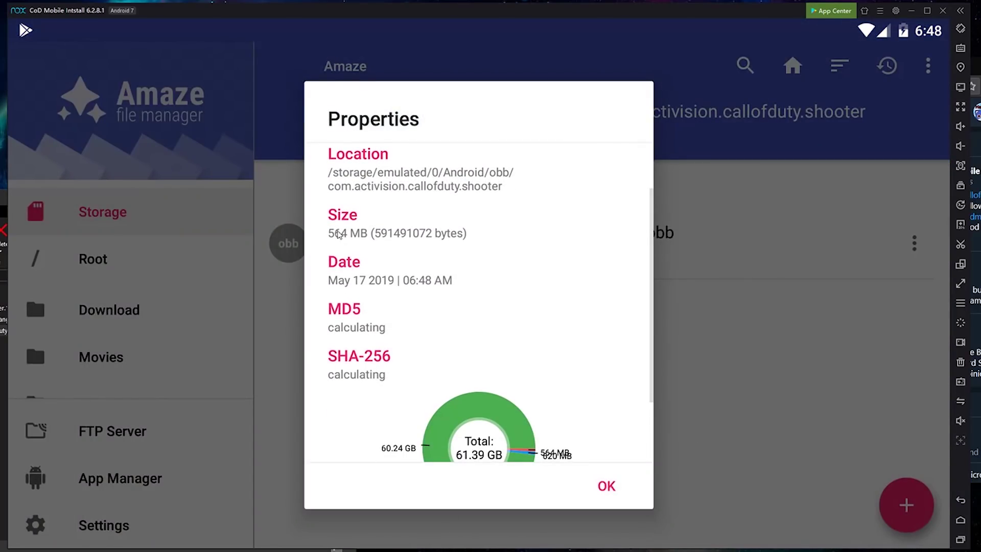
pyautogui.click(610, 489)
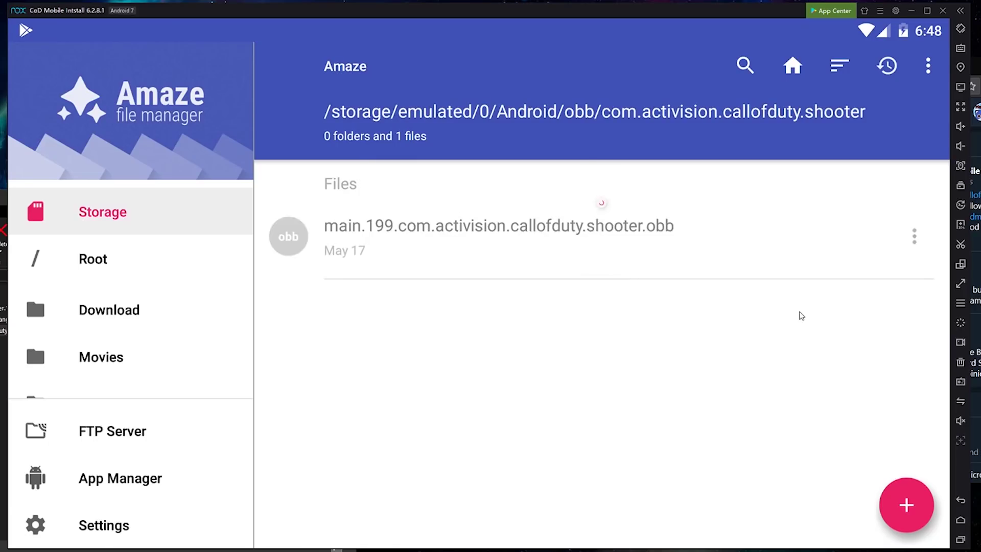
pyautogui.click(914, 244)
pyautogui.scroll(-1, 825, 415)
pyautogui.scroll(-1, 825, 415)
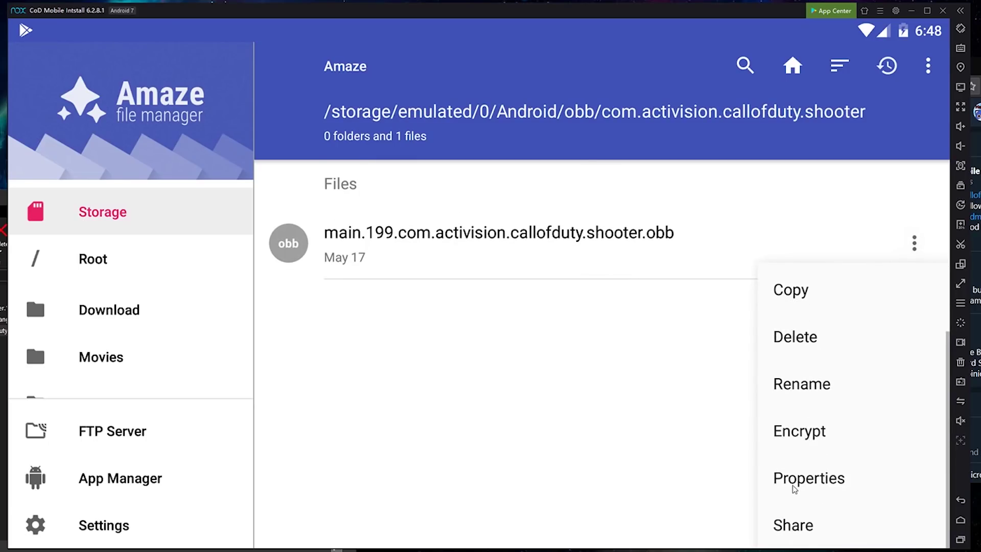
pyautogui.click(794, 488)
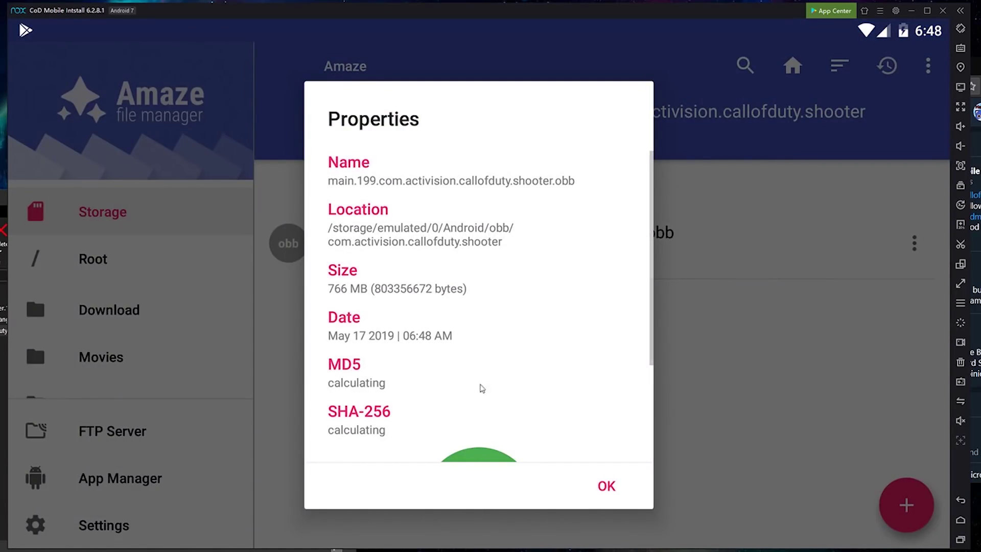
pyautogui.click(616, 483)
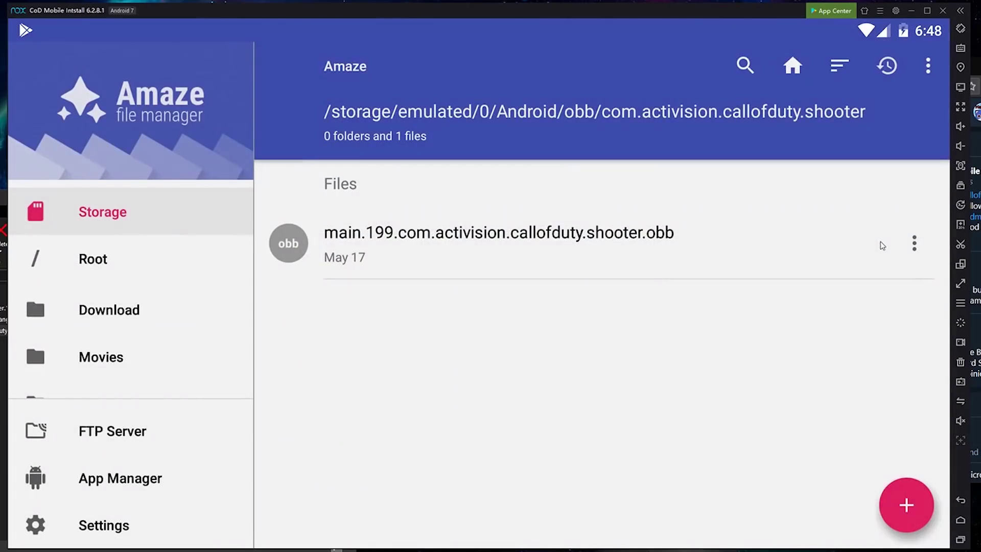
pyautogui.click(910, 245)
pyautogui.scroll(-1, 812, 460)
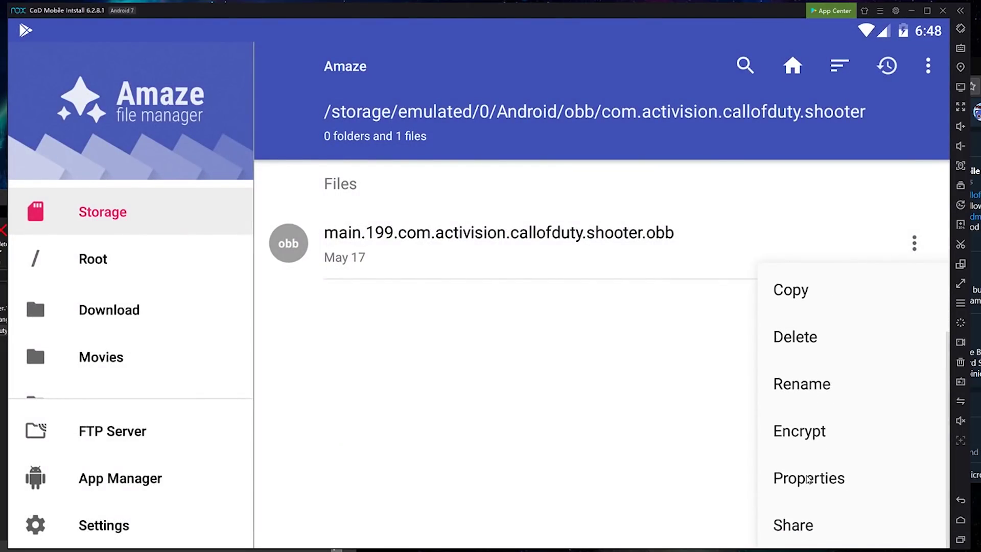
pyautogui.click(808, 478)
pyautogui.click(597, 495)
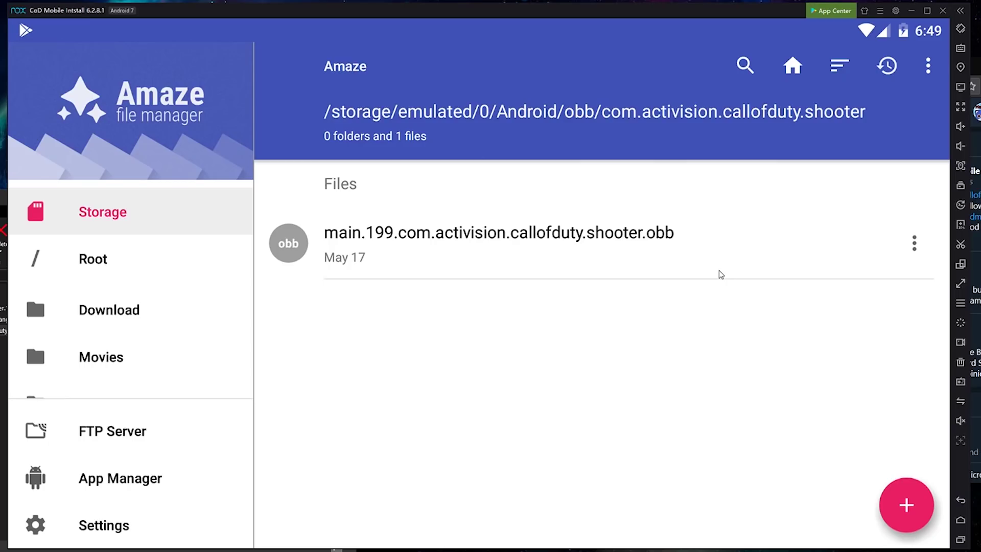
# - Leave the file manager, search the web for "Kiwi VPN Apk" in the emulator's browser and look through the results
pyautogui.click(960, 519)
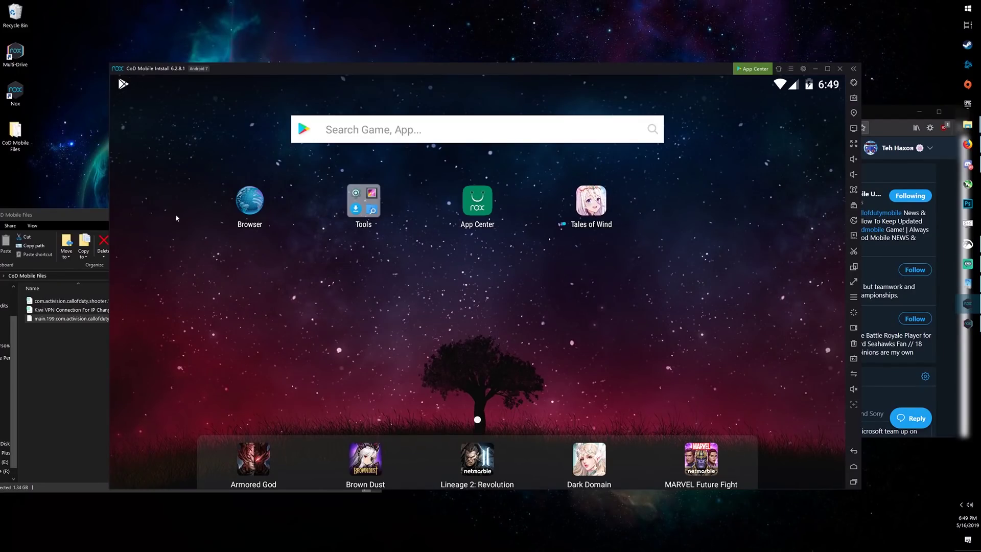
pyautogui.doubleClick(14, 133)
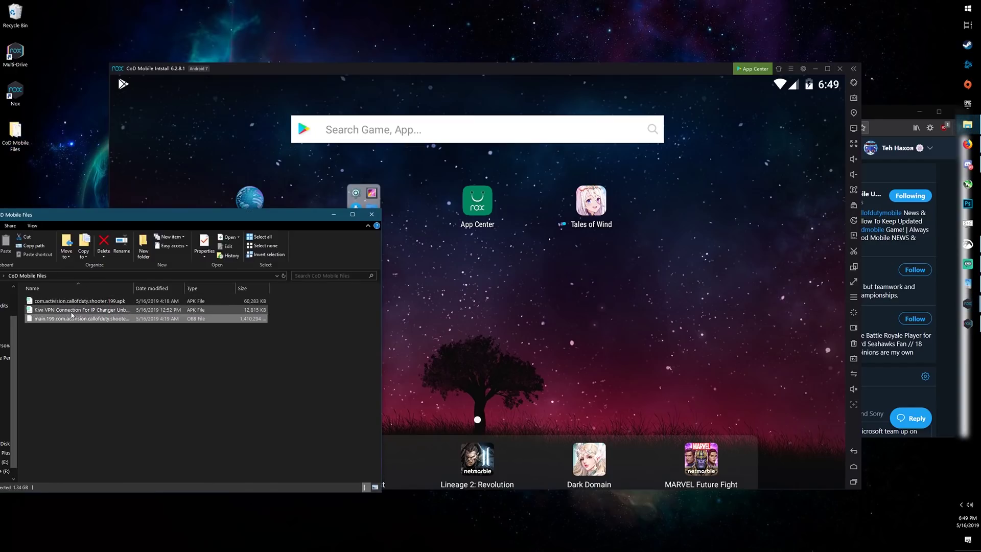
pyautogui.click(258, 204)
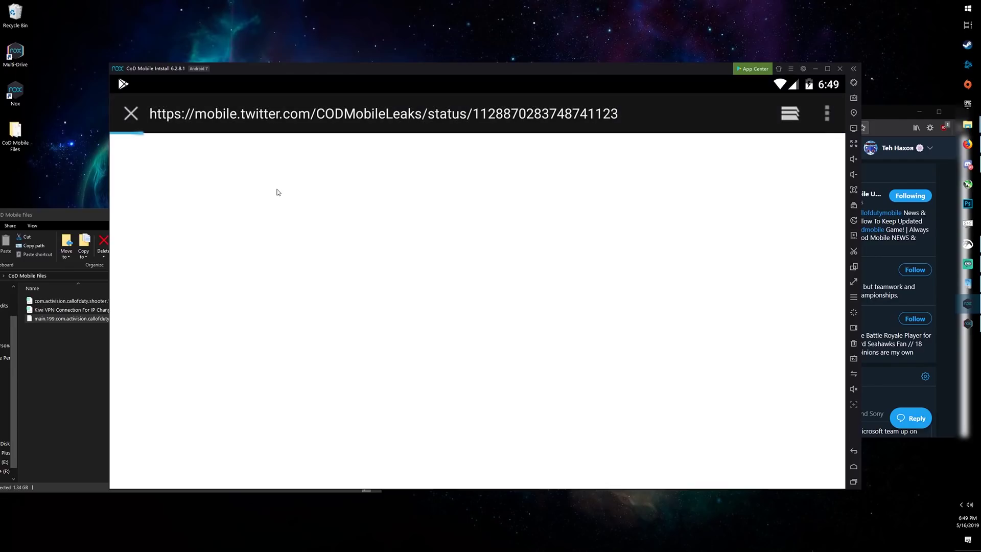
pyautogui.click(309, 120)
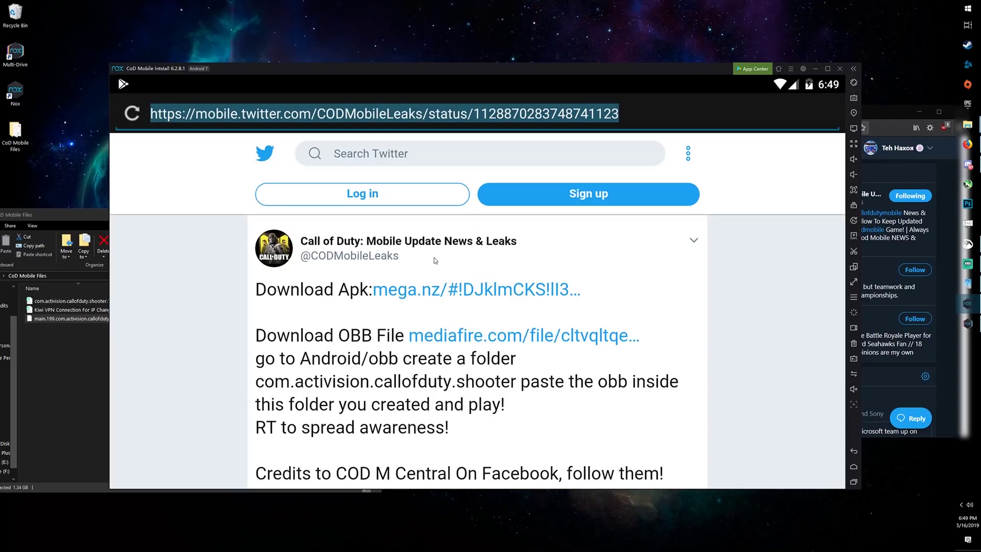
pyautogui.write('K')
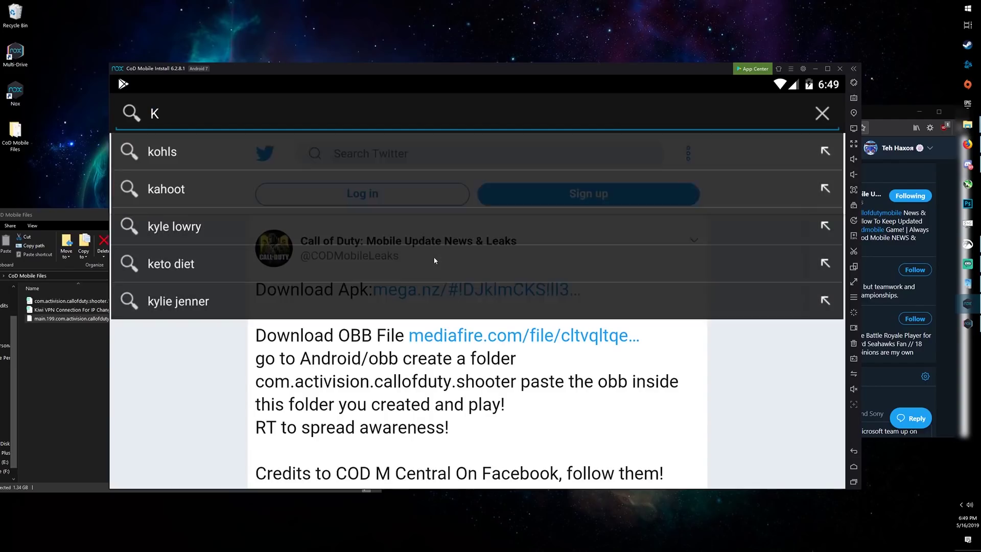
pyautogui.write('iwi VPn')
pyautogui.press('BackSpace')
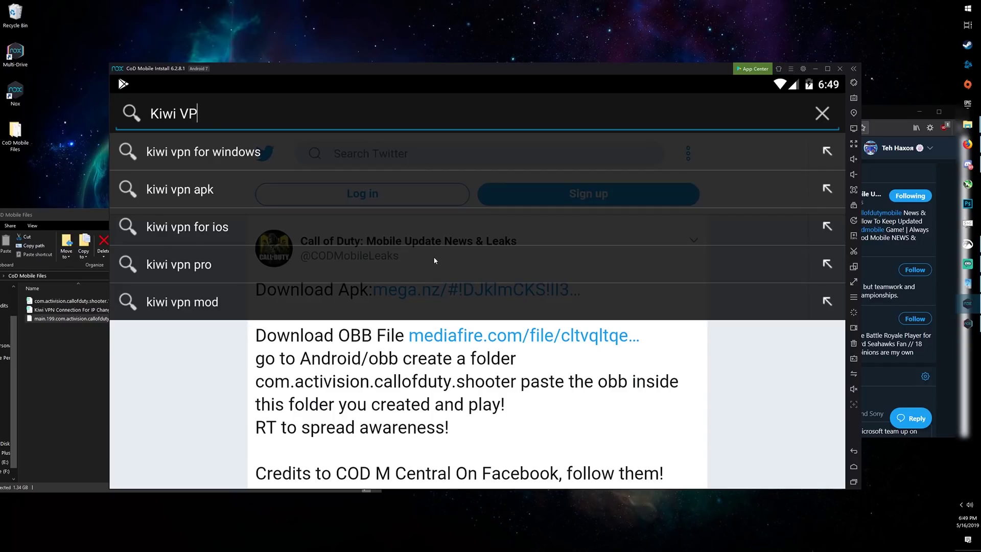
pyautogui.write('N Apk')
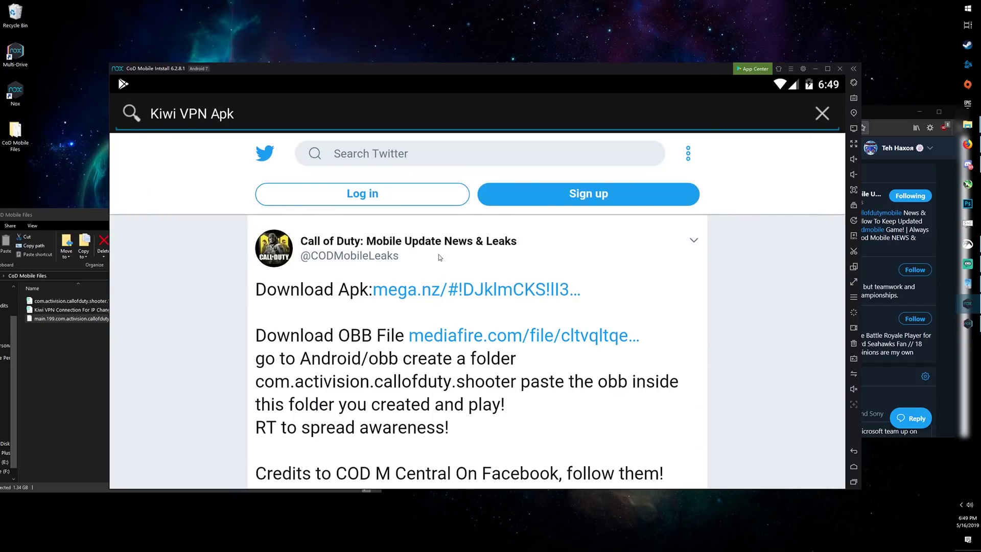
pyautogui.press('Return')
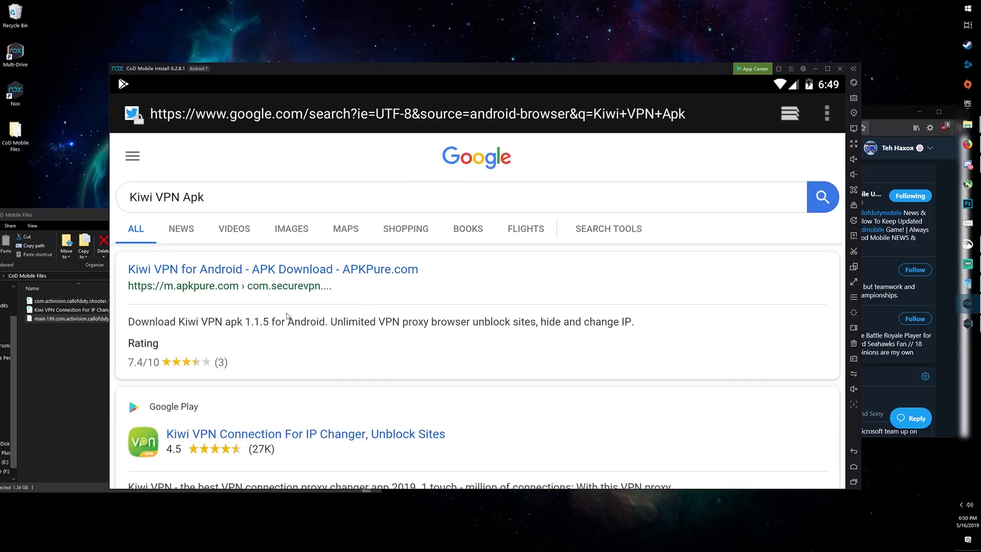
pyautogui.scroll(-5, 284, 329)
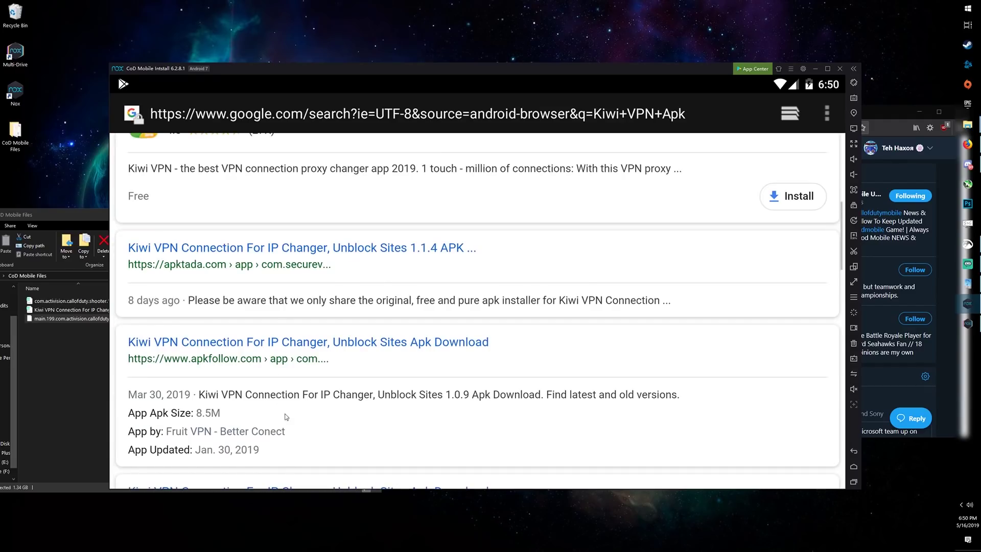
pyautogui.scroll(2, 331, 373)
pyautogui.scroll(3, 349, 266)
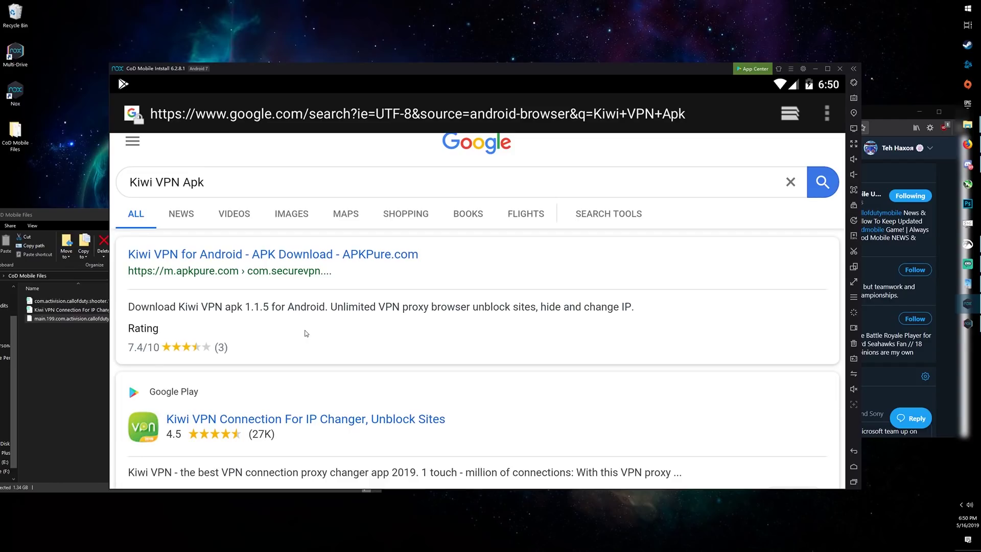
# - Return to the emulator's home screen and install the Kiwi VPN APK from the CoD Mobile Files folder
pyautogui.click(853, 466)
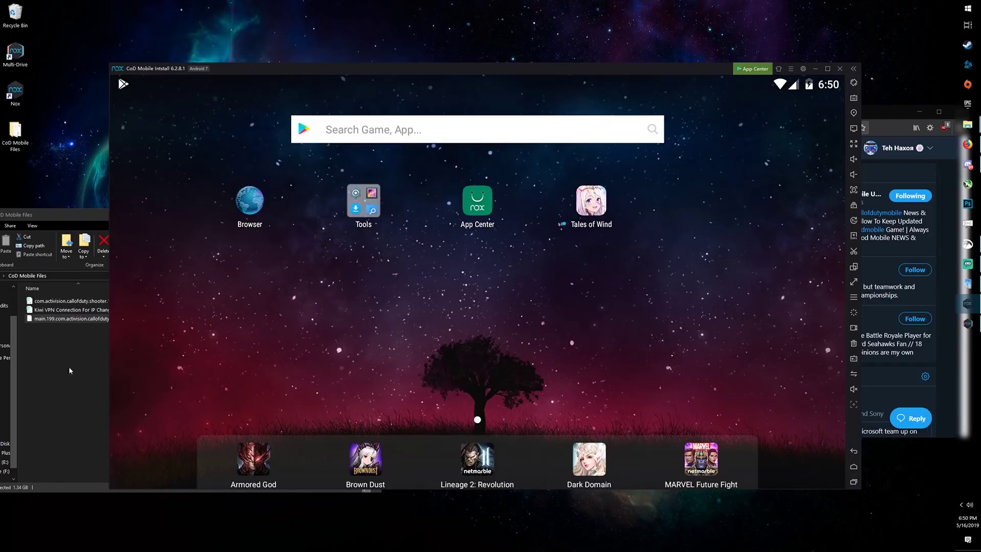
pyautogui.click(70, 370)
pyautogui.moveTo(77, 309); pyautogui.dragTo(494, 444)
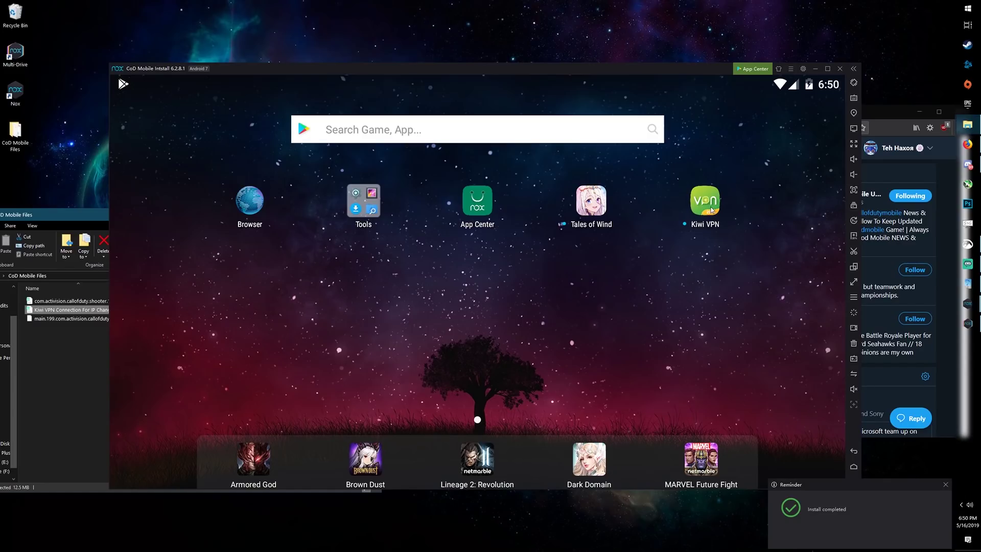
# - Install com.activision.callofduty.shooter.199.apk from the CoD Mobile Files folder and check the Call of Duty app's storage use in its app info
pyautogui.click(66, 354)
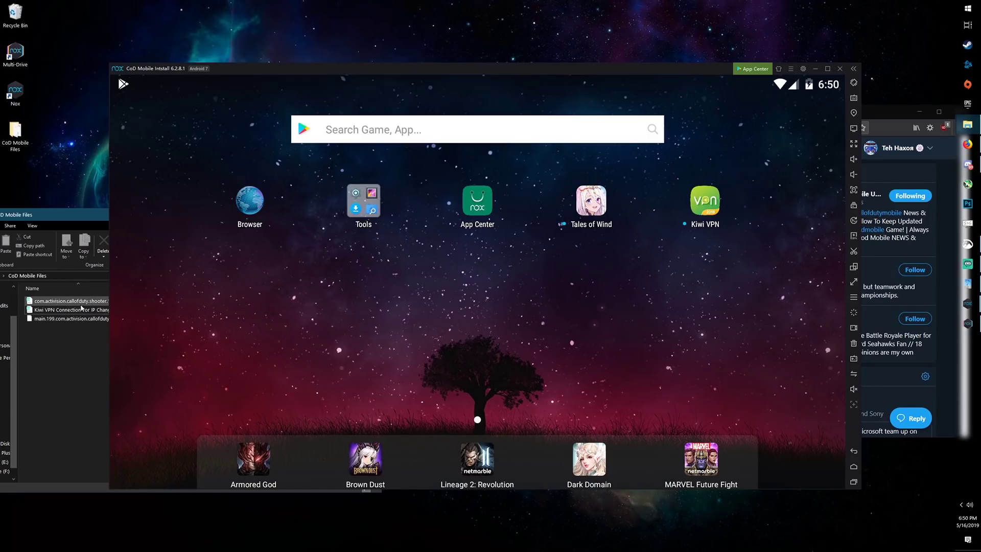
pyautogui.moveTo(80, 303); pyautogui.dragTo(293, 319)
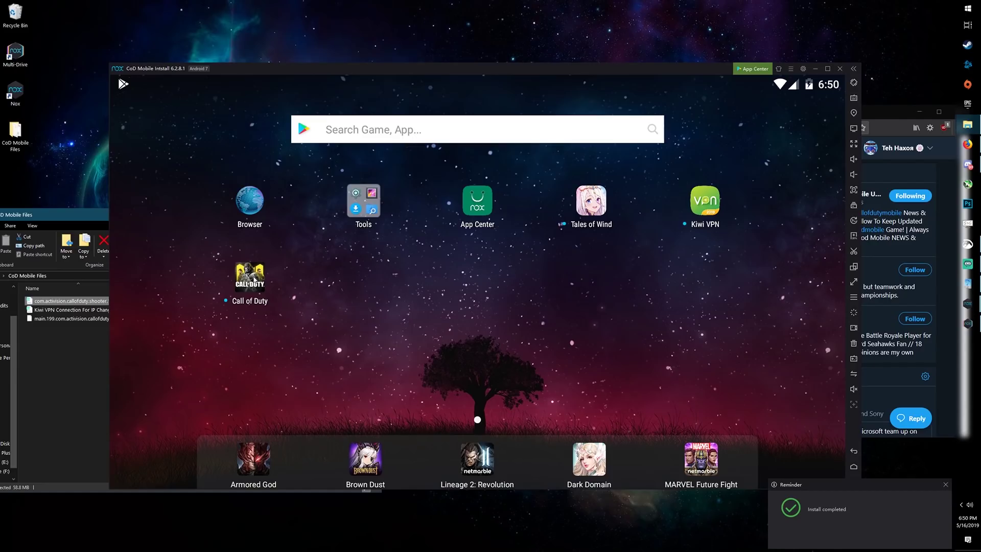
pyautogui.moveTo(254, 280); pyautogui.dragTo(133, 130)
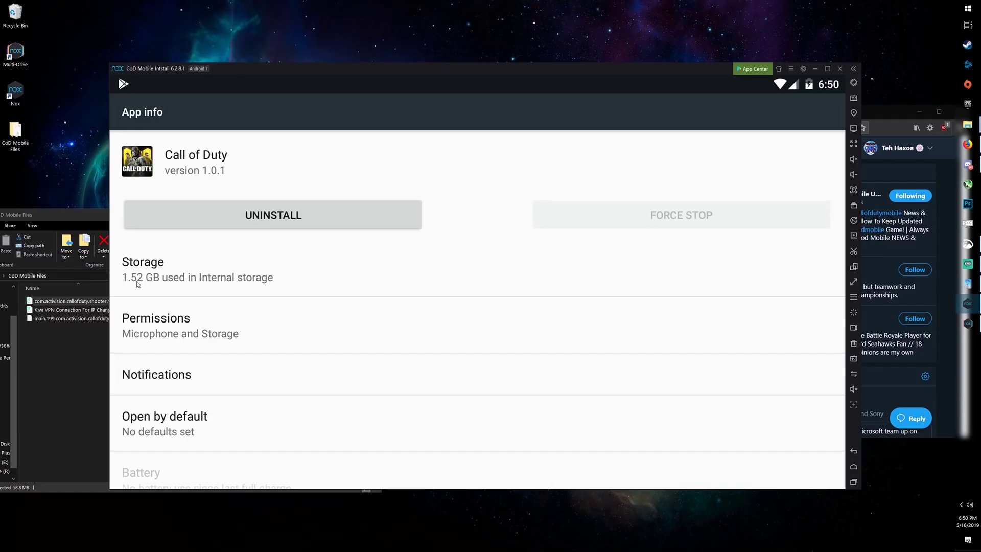
pyautogui.click(853, 467)
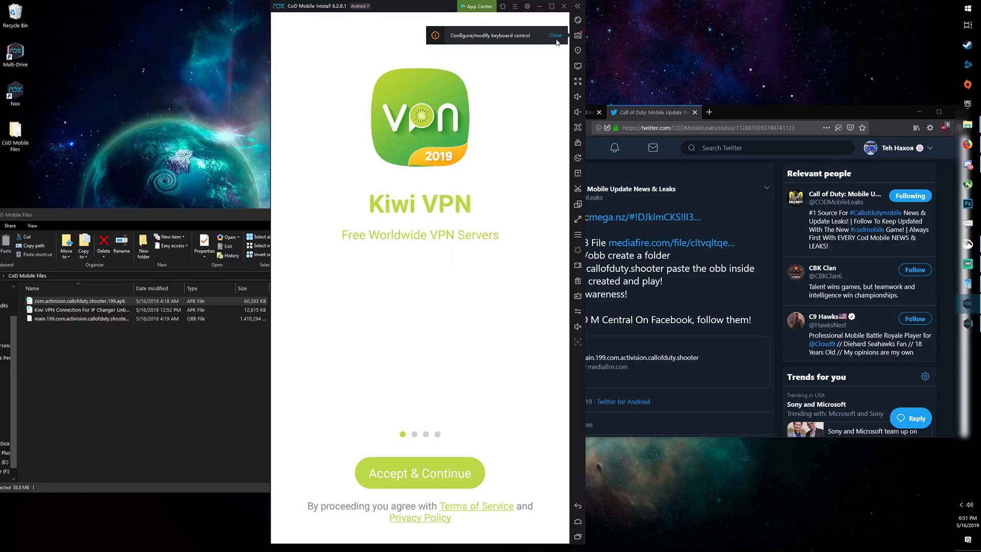
# - Dismiss the keyboard control notice, accept Kiwi VPN's terms and skip the opening ad to reach its main screen
pyautogui.click(556, 36)
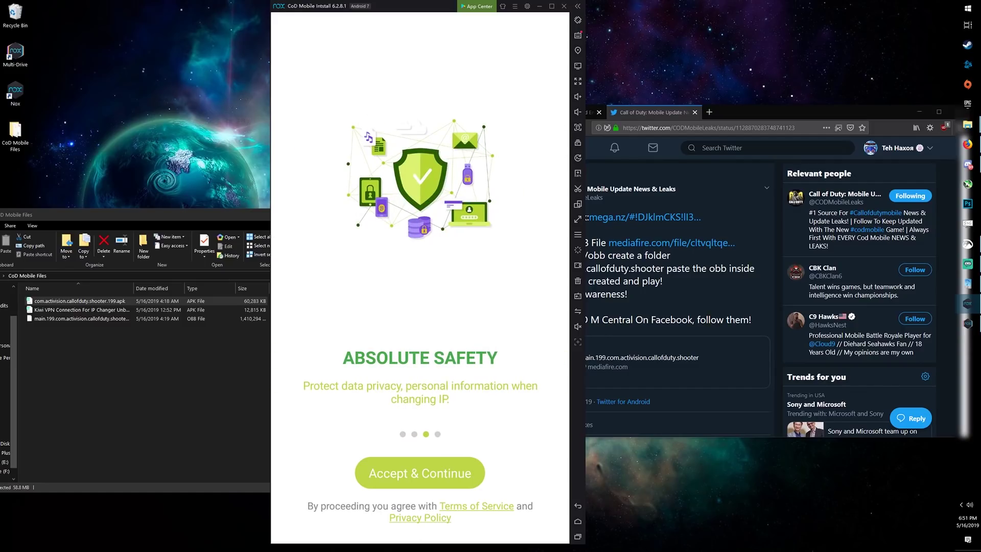
pyautogui.click(411, 481)
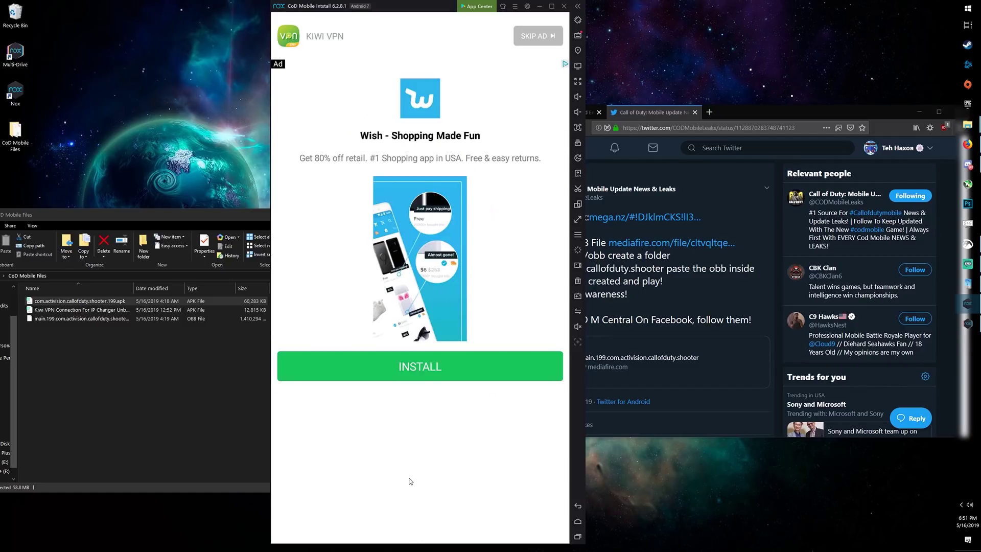
pyautogui.click(537, 44)
pyautogui.click(578, 506)
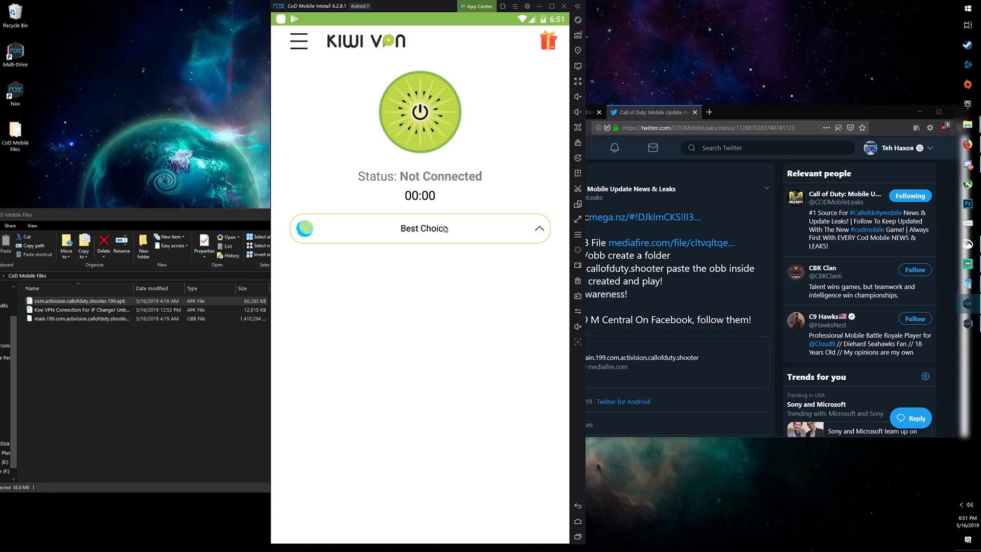
# - Connect Kiwi VPN to the India server, allowing the connection request and postponing the rating request
pyautogui.click(486, 226)
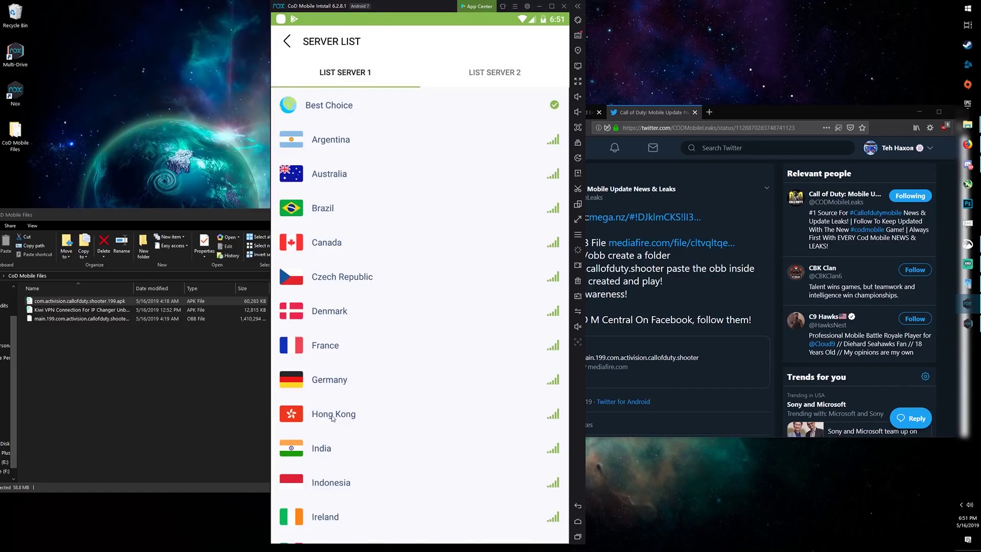
pyautogui.click(328, 452)
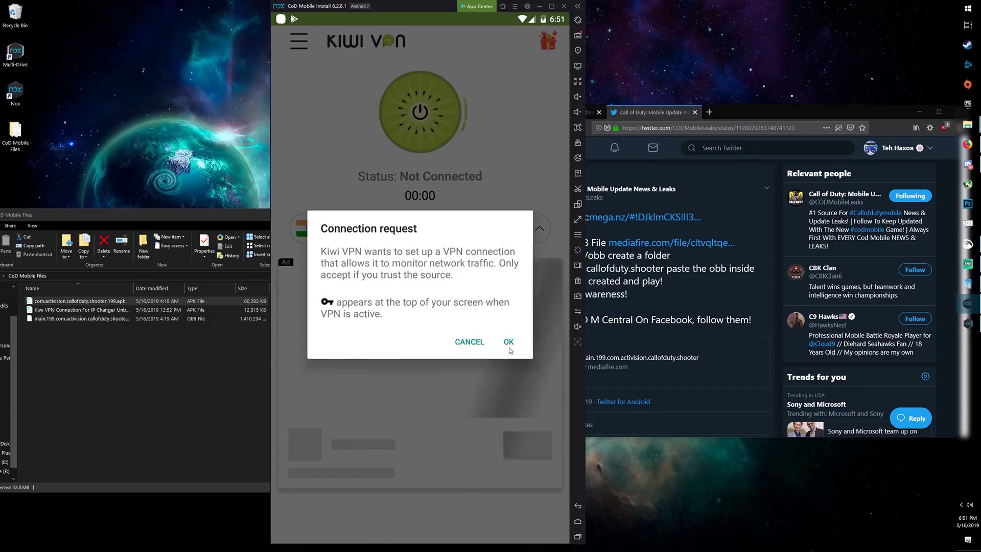
pyautogui.click(508, 341)
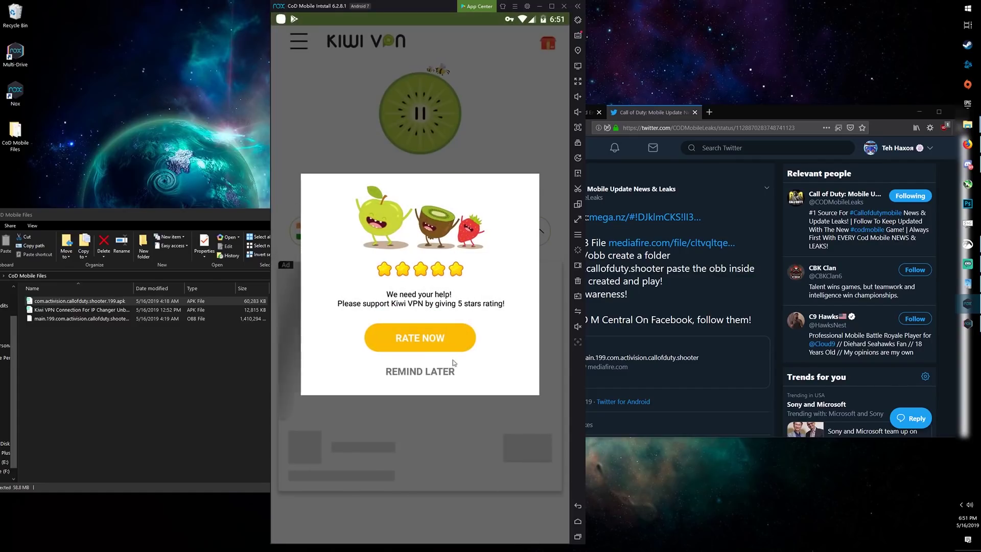
pyautogui.click(422, 371)
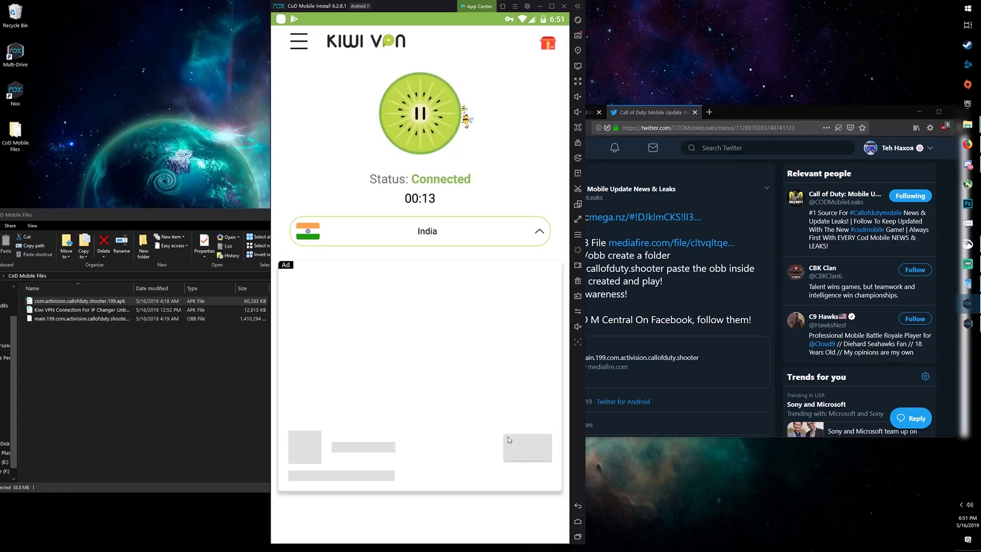
# - Launch Call of Duty from the home screen, dismissing the shooting-mode hint and cancelling the key-mapping editor
pyautogui.click(577, 521)
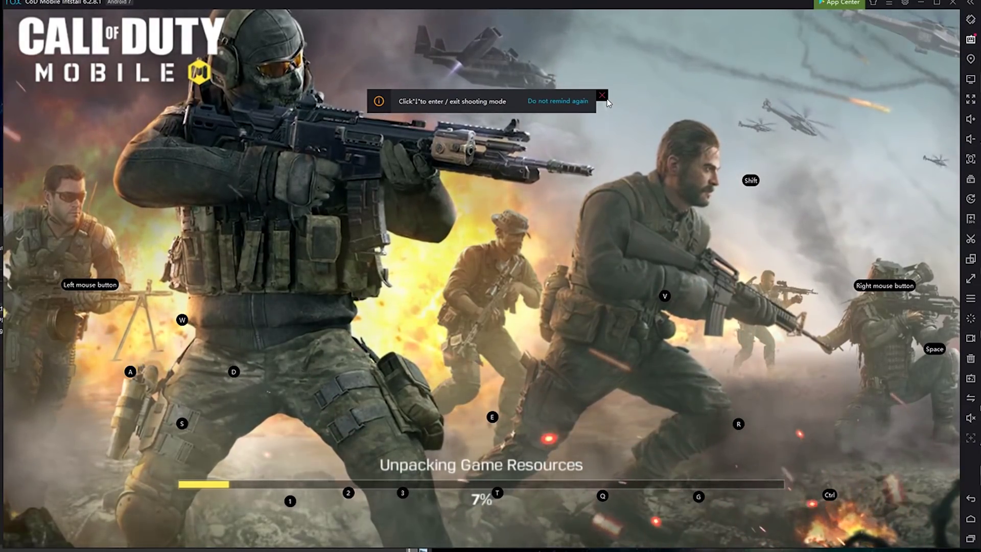
pyautogui.click(604, 98)
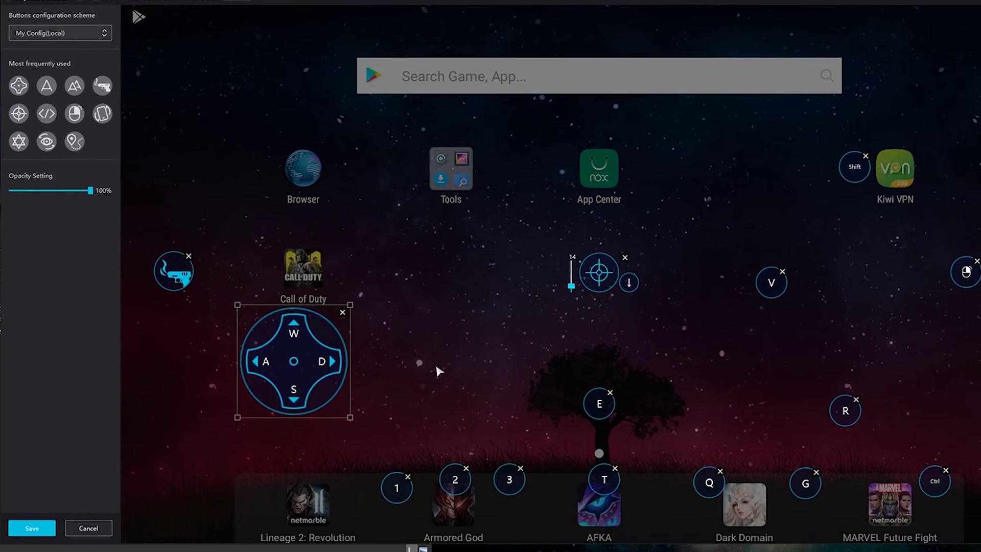
pyautogui.click(87, 528)
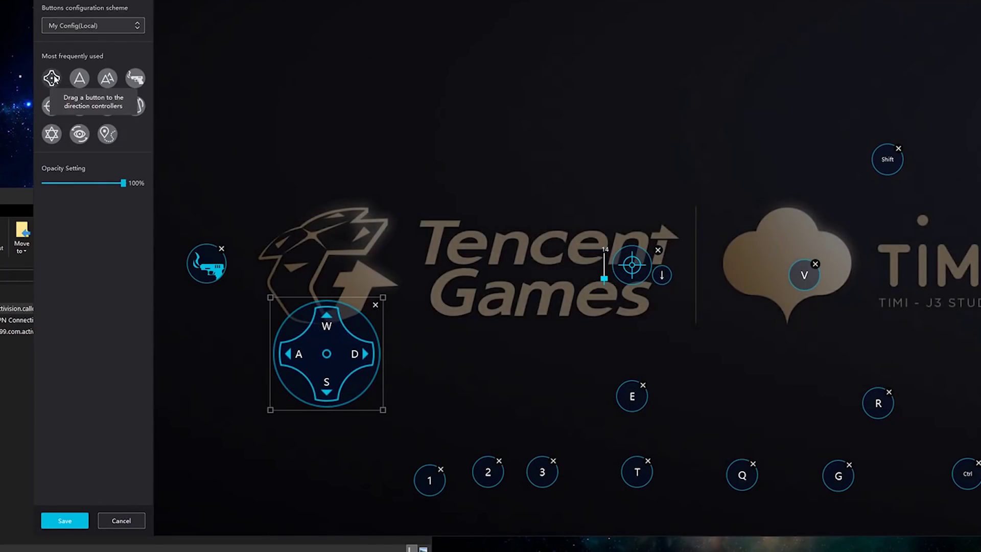
# - In the key-mapping editor, replace the WASD direction controller with an enlarged one and place a new crosshair control near the middle
pyautogui.moveTo(60, 79); pyautogui.dragTo(396, 153)
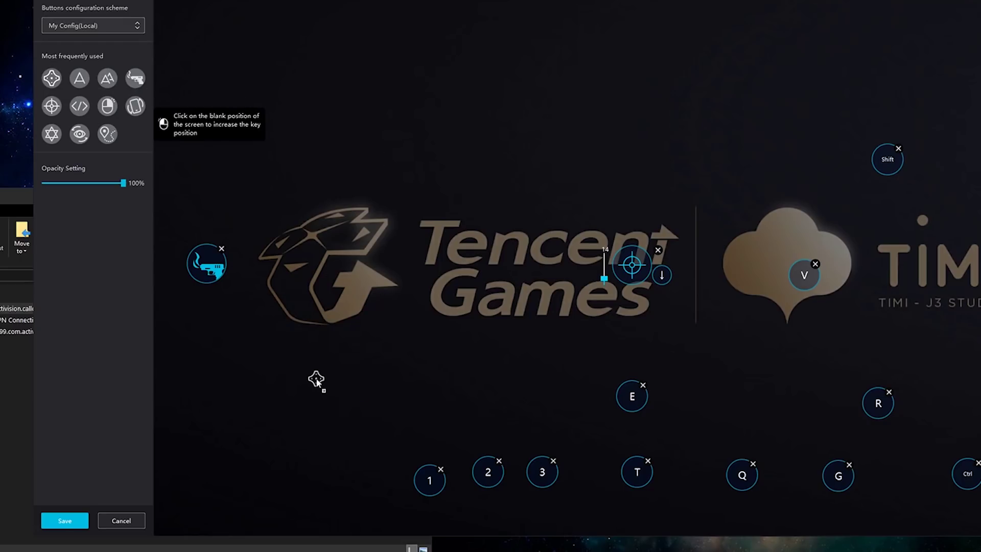
pyautogui.moveTo(316, 379); pyautogui.dragTo(326, 381)
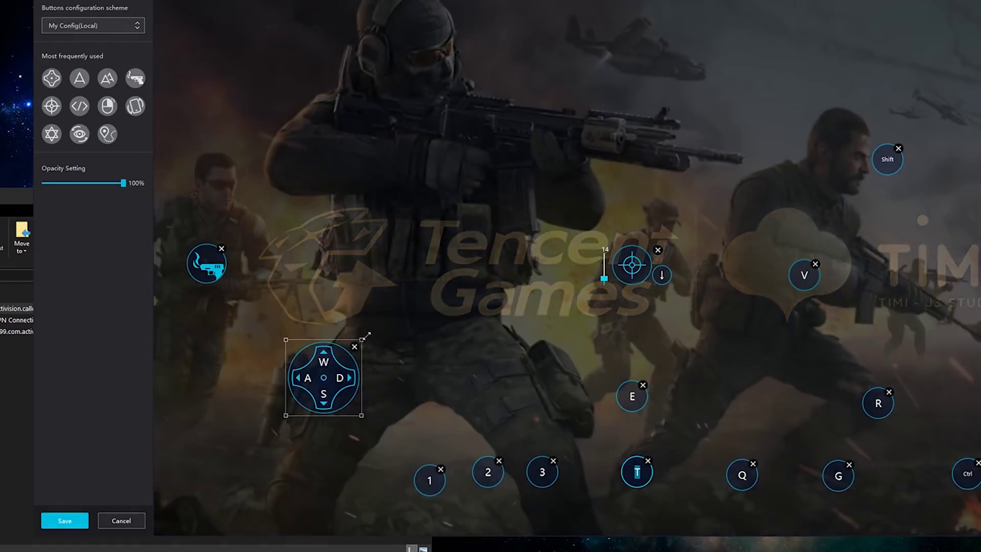
pyautogui.moveTo(362, 339); pyautogui.dragTo(387, 319)
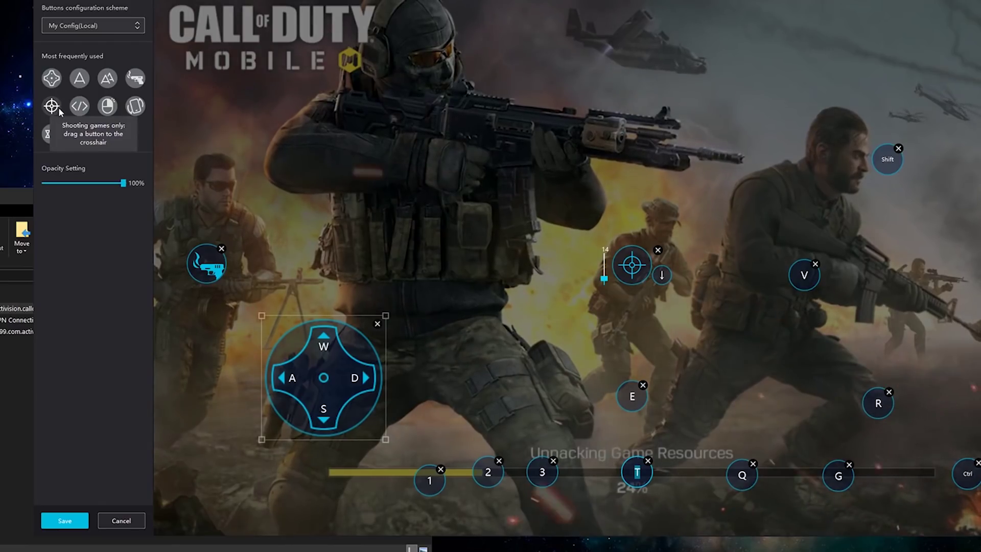
pyautogui.moveTo(52, 106); pyautogui.dragTo(591, 254)
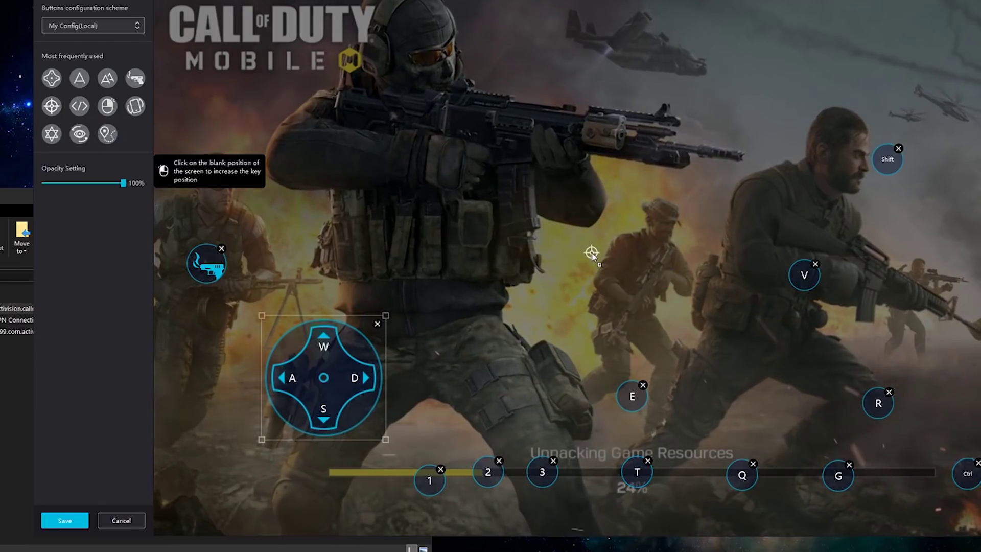
pyautogui.click(630, 274)
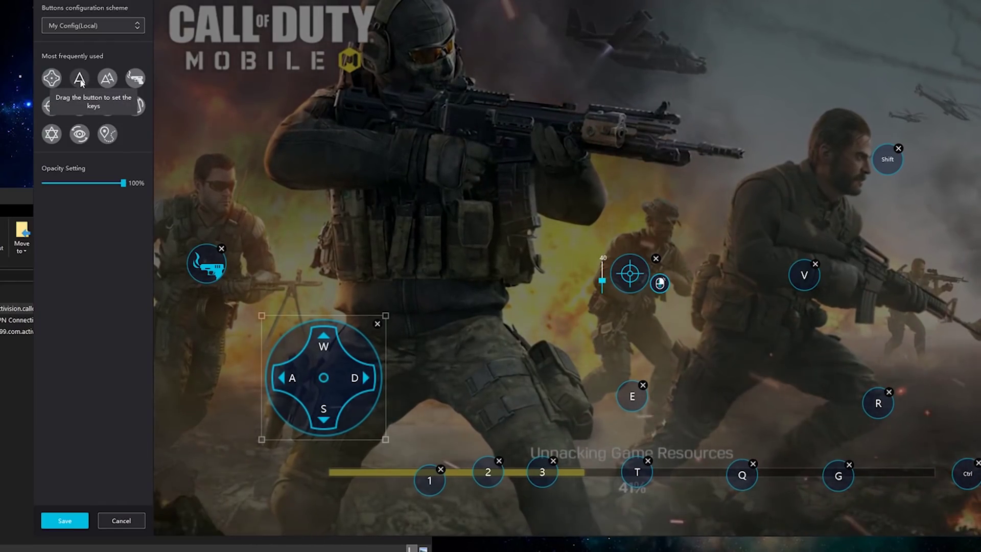
# - Try adding a key button assigned to L between the direction controller and the crosshair, and discard the key-mapping changes
pyautogui.moveTo(81, 80); pyautogui.dragTo(501, 279)
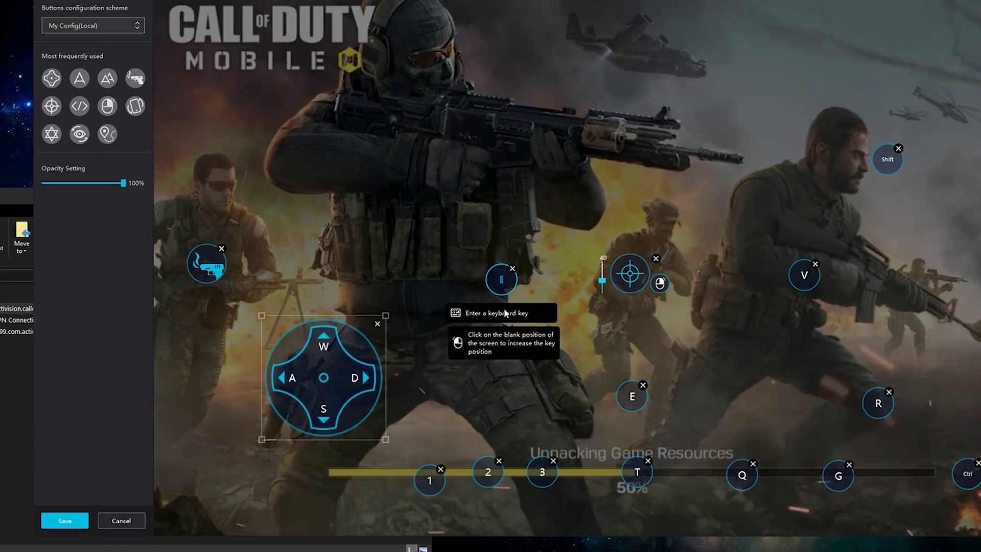
pyautogui.press('l')
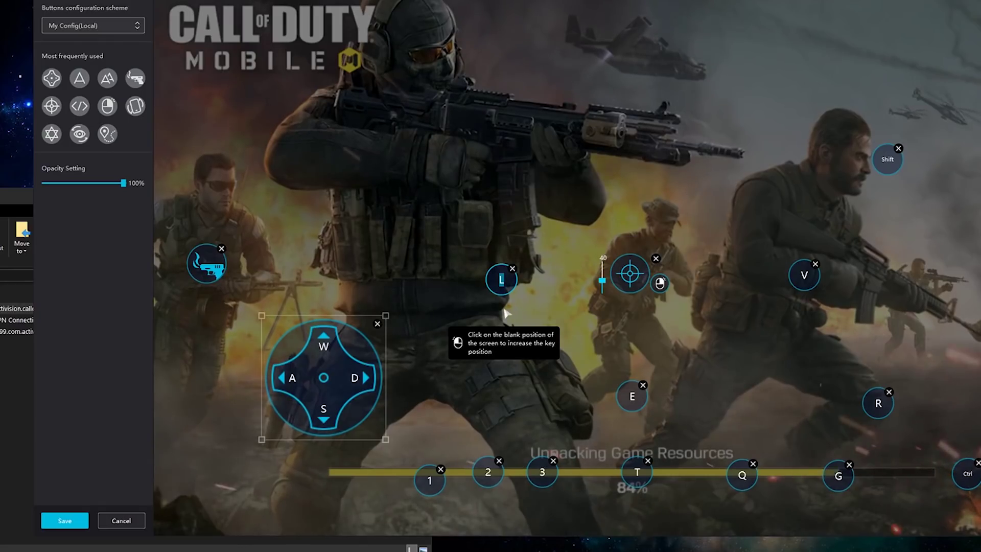
pyautogui.click(505, 312)
pyautogui.press('Escape')
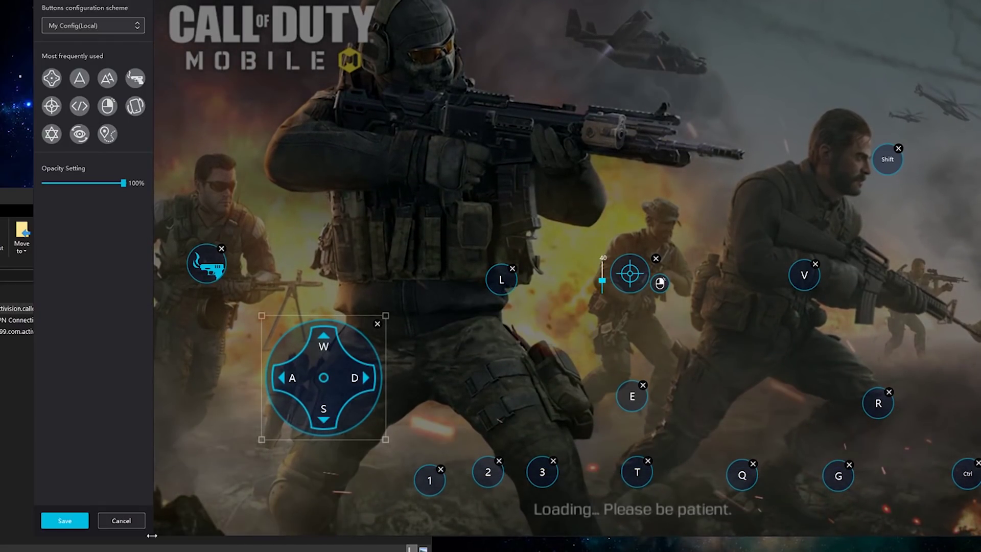
pyautogui.click(120, 521)
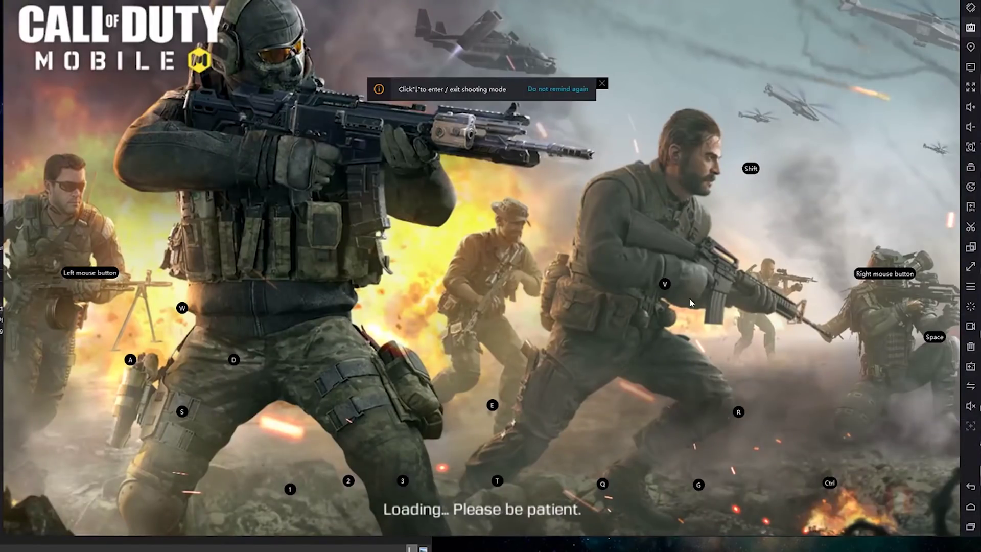
# - Open and cancel the key-mapping editor while the game loads, and dismiss the shooting-mode hint
pyautogui.click(970, 29)
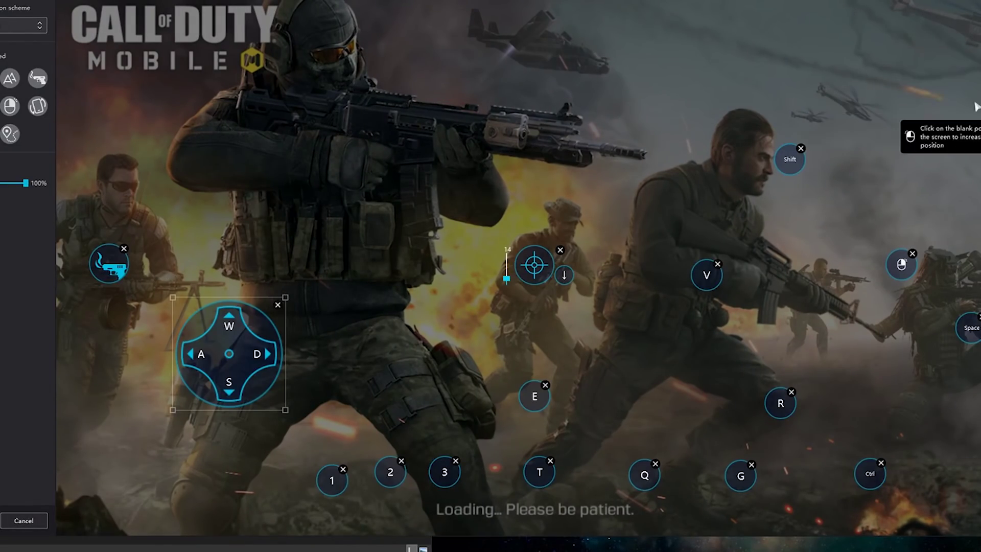
pyautogui.click(10, 519)
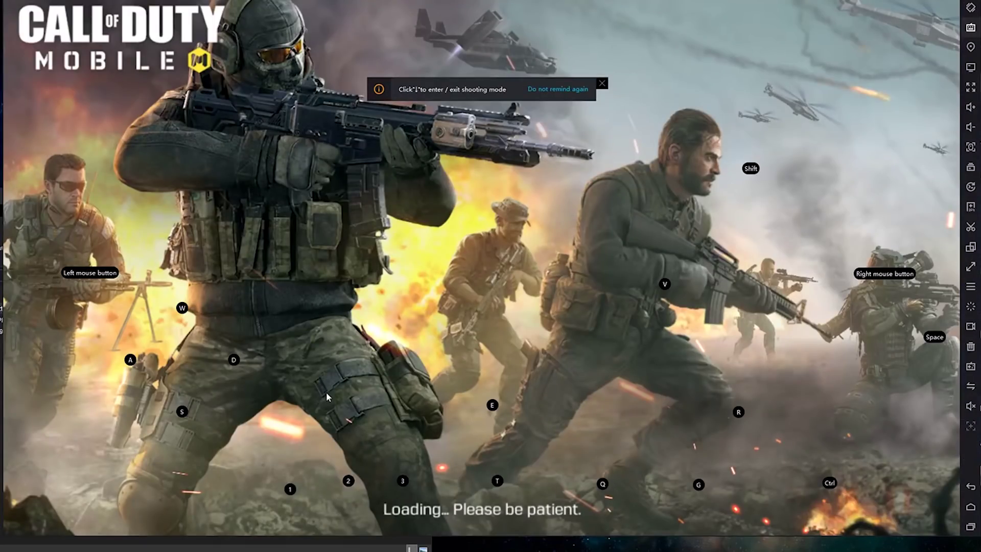
pyautogui.click(600, 84)
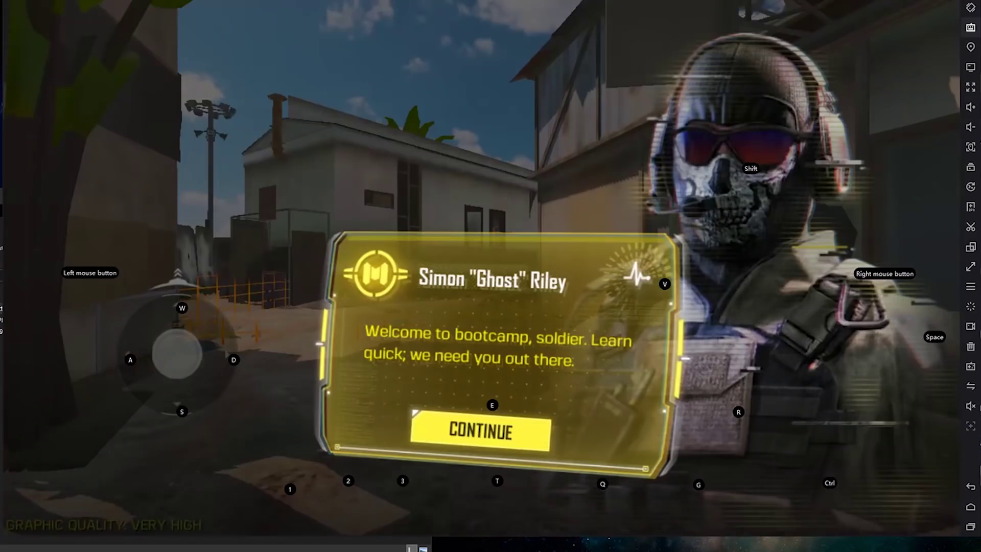
# - Start the bootcamp and complete the basic controls tutorial by sliding across the scene to turn the view
pyautogui.click(480, 431)
pyautogui.click(448, 366)
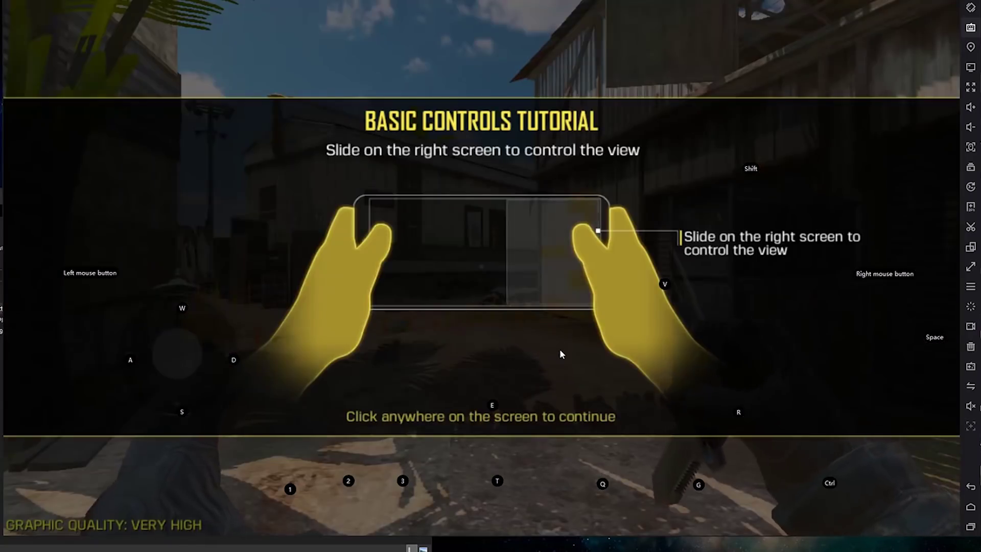
pyautogui.click(537, 358)
pyautogui.moveTo(537, 359)
pyautogui.mouseDown()
pyautogui.moveTo(741, 412)
pyautogui.moveTo(492, 434)
pyautogui.moveTo(651, 392)
pyautogui.moveTo(831, 409)
pyautogui.moveTo(929, 402)
pyautogui.moveTo(766, 398)
pyautogui.moveTo(946, 387)
pyautogui.mouseUp()
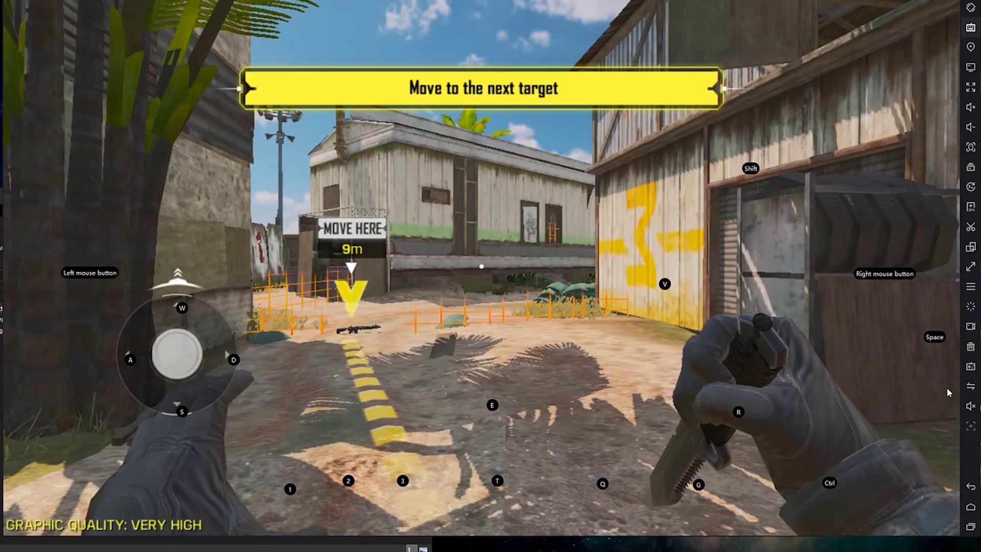
# - Look around the bootcamp and walk to the marked targets up to the simple fire tutorial
pyautogui.moveTo(785, 385)
pyautogui.mouseDown()
pyautogui.moveTo(657, 330)
pyautogui.moveTo(801, 292)
pyautogui.moveTo(758, 289)
pyautogui.mouseUp()
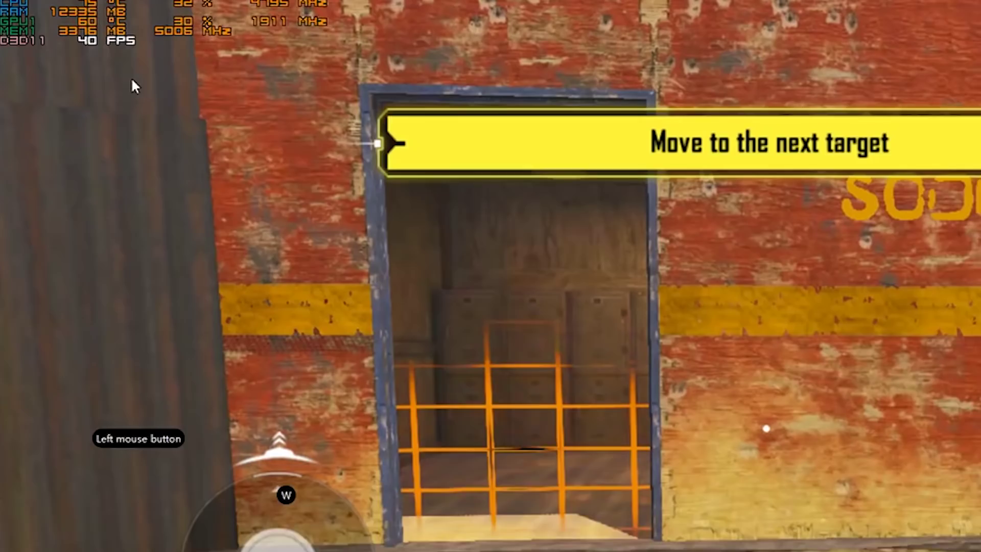
pyautogui.click(85, 45)
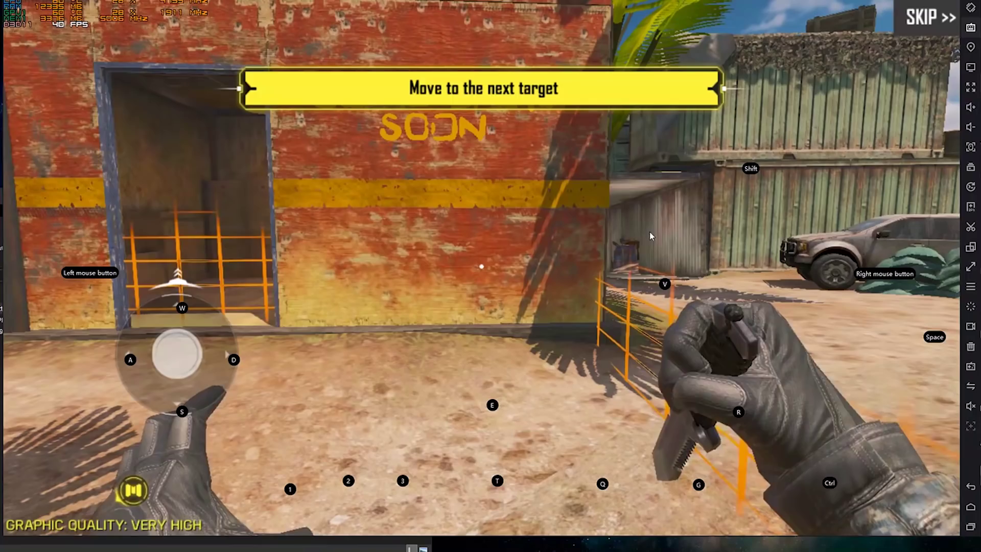
pyautogui.moveTo(565, 173)
pyautogui.mouseDown()
pyautogui.moveTo(522, 235)
pyautogui.moveTo(326, 229)
pyautogui.moveTo(421, 226)
pyautogui.mouseUp()
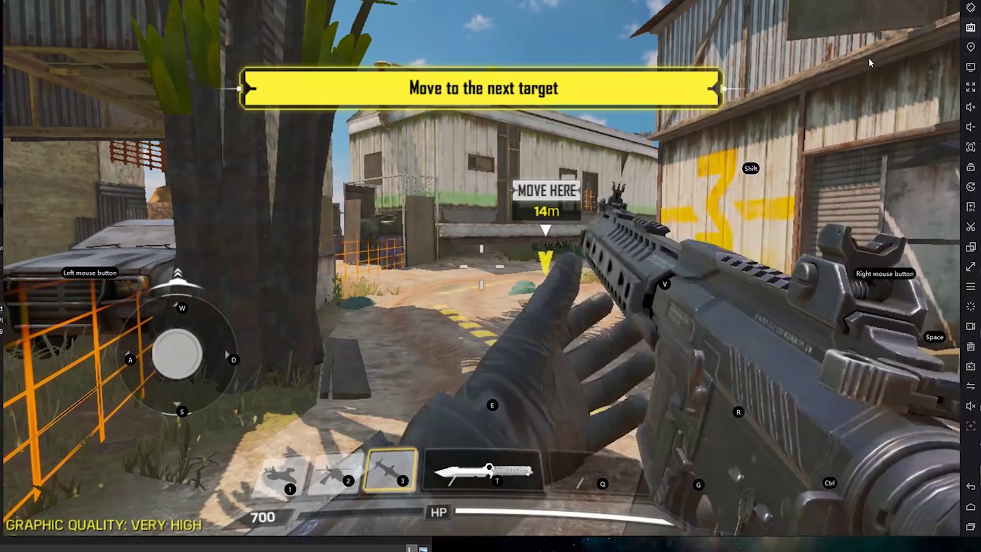
pyautogui.press('w')
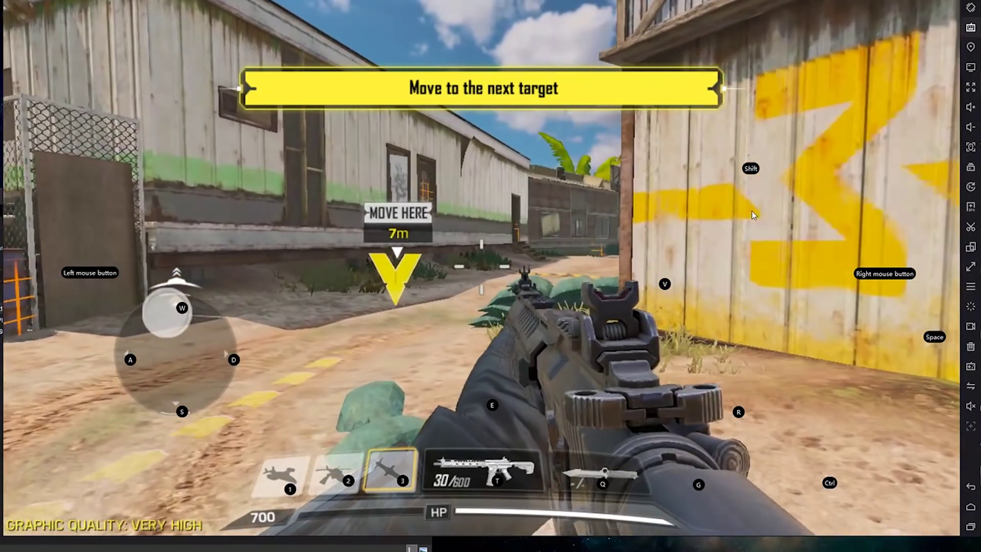
pyautogui.press('a')
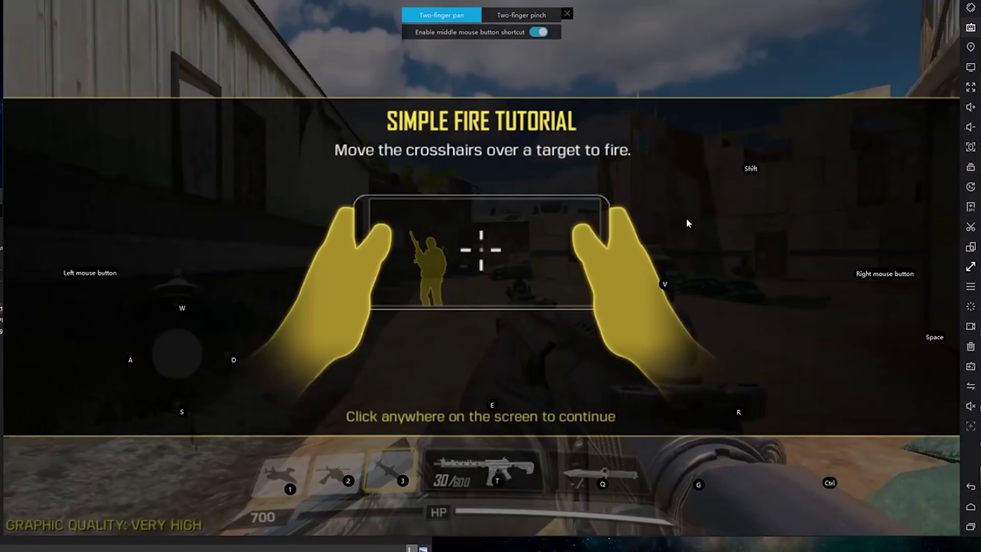
# - Complete the simple fire tutorial by shooting the marked enemies, reload the rifle and advance to the next target
pyautogui.click(619, 238)
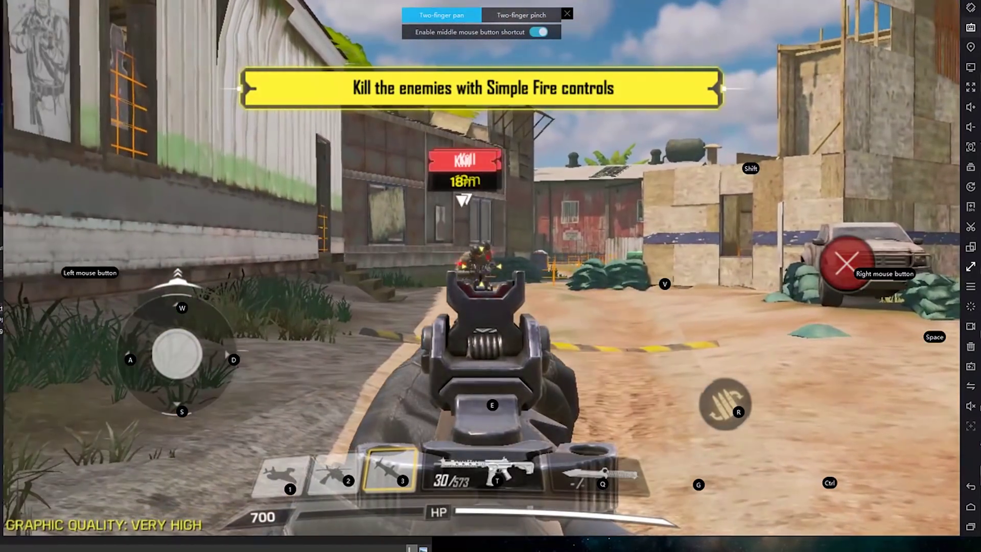
pyautogui.click(480, 280)
pyautogui.press('w')
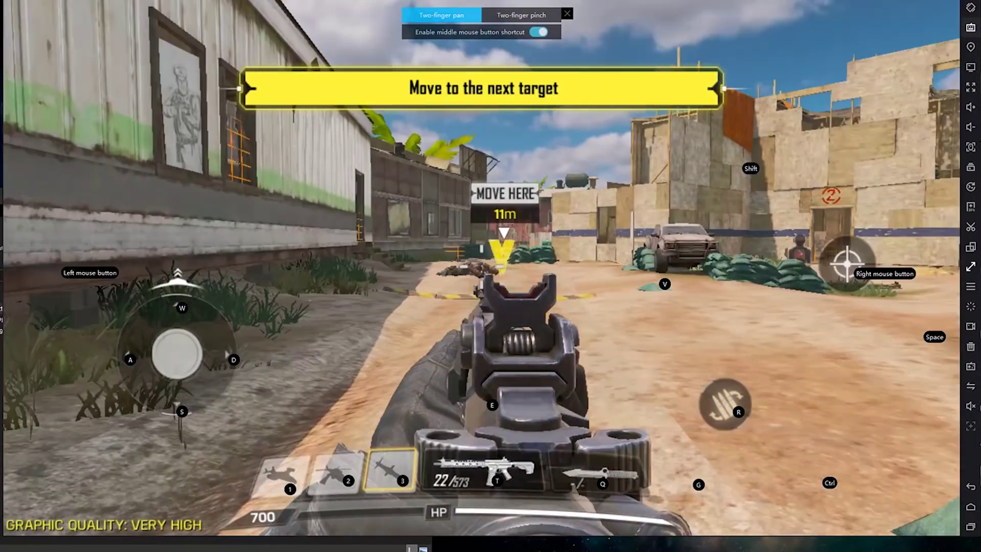
pyautogui.press('r')
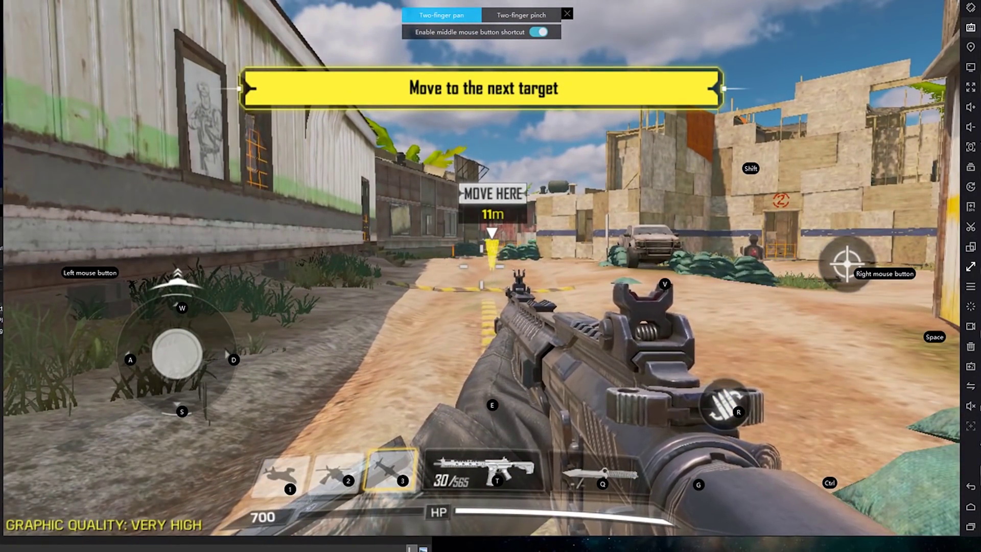
pyautogui.press('w')
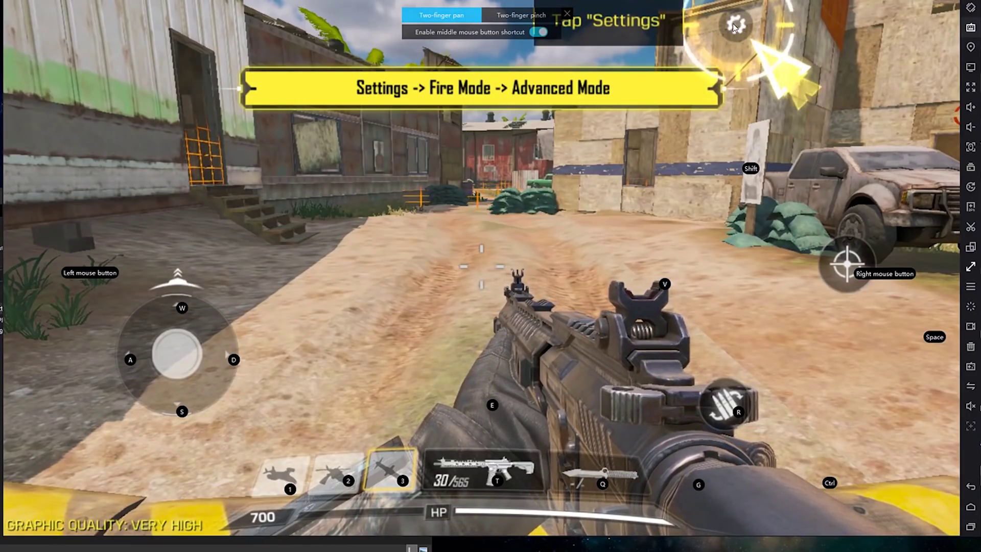
# - Open the in-game settings for the fire-mode tutorial and fire a shot with the sniper rifle
pyautogui.press('Escape')
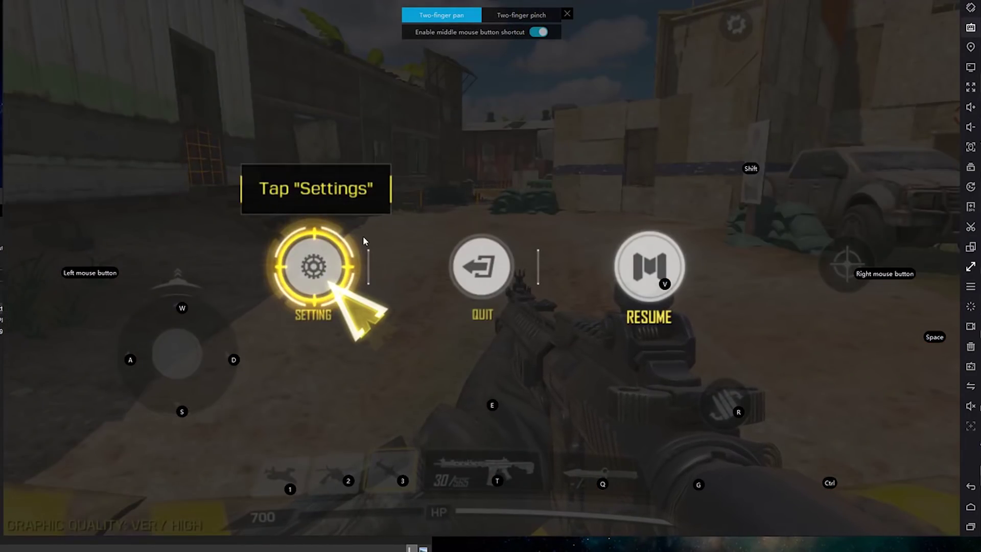
pyautogui.click(333, 275)
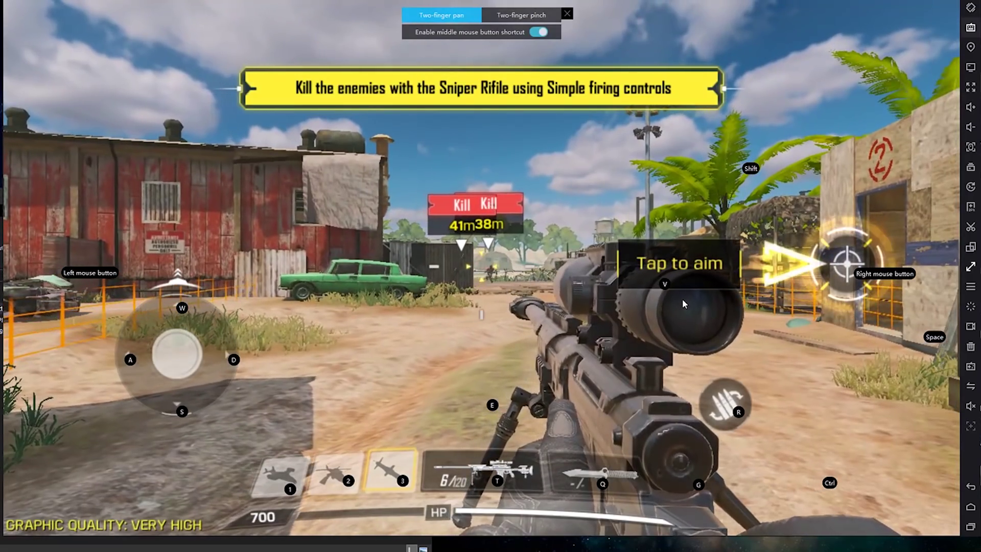
pyautogui.click(683, 299)
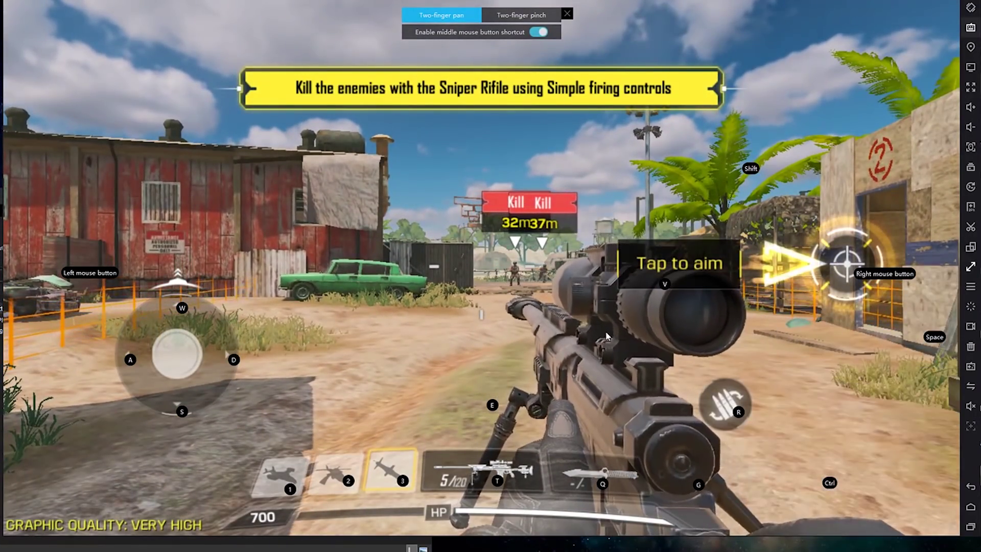
# - Try placing a new crosshair control over the middle of the game view, remove it and discard the key-mapping changes
pyautogui.click(969, 28)
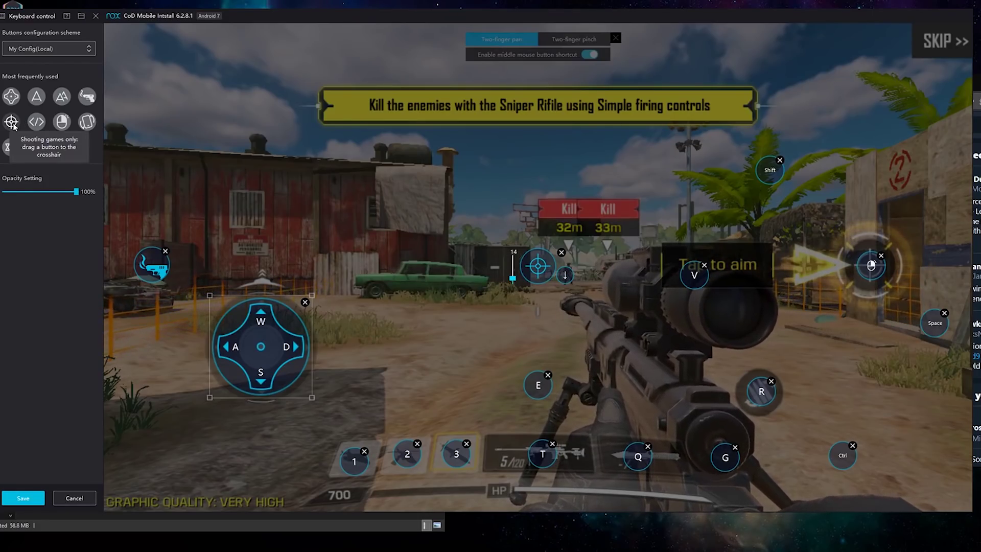
pyautogui.moveTo(57, 139); pyautogui.dragTo(540, 269)
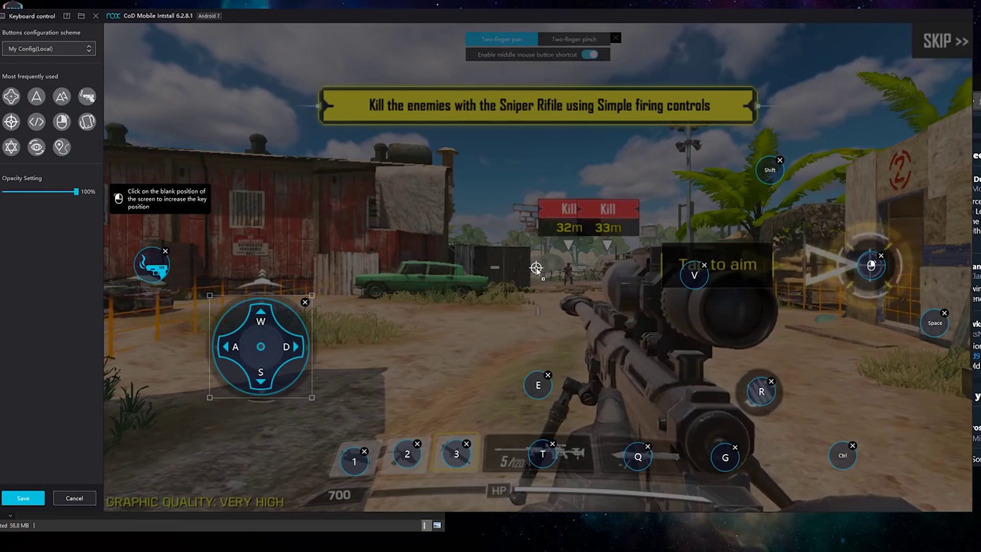
pyautogui.click(538, 269)
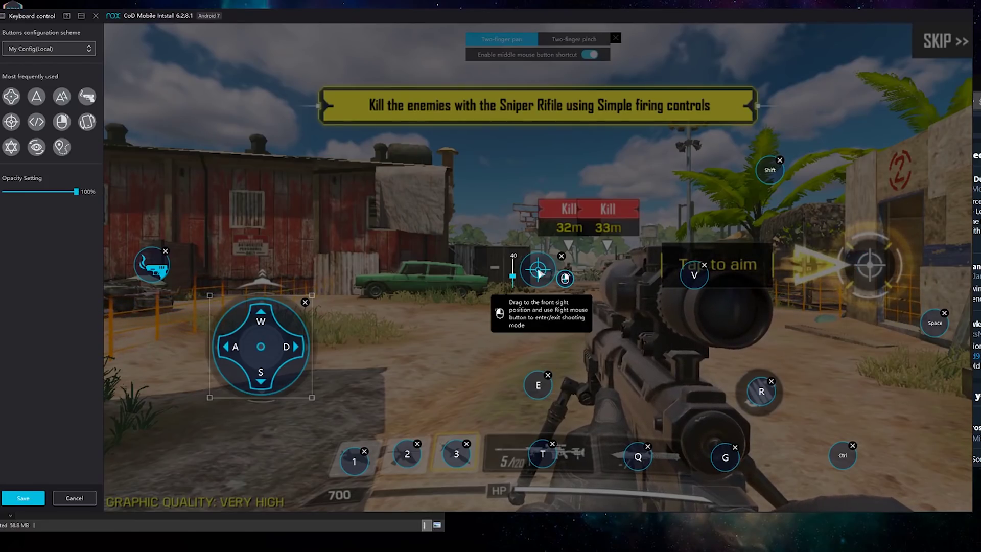
pyautogui.click(562, 256)
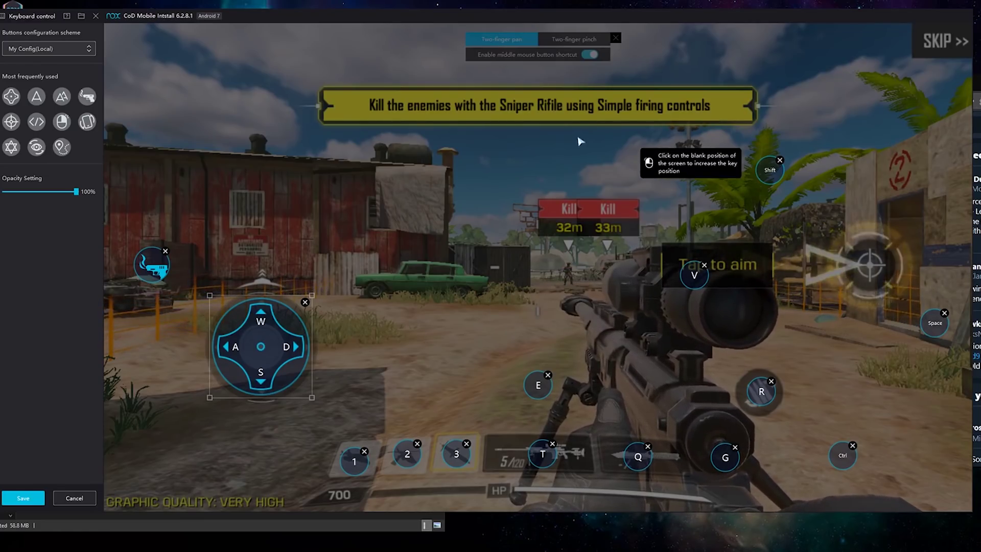
pyautogui.click(86, 496)
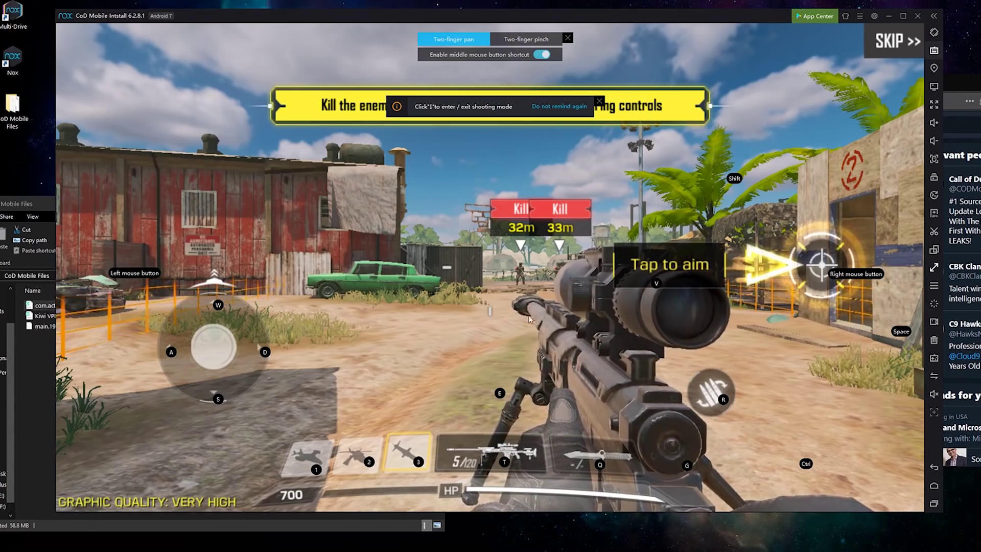
# - Aim through the sniper scope, shoot the marked enemies and leave the scope view
pyautogui.moveTo(492, 309); pyautogui.dragTo(337, 276)
pyautogui.rightClick(337, 277)
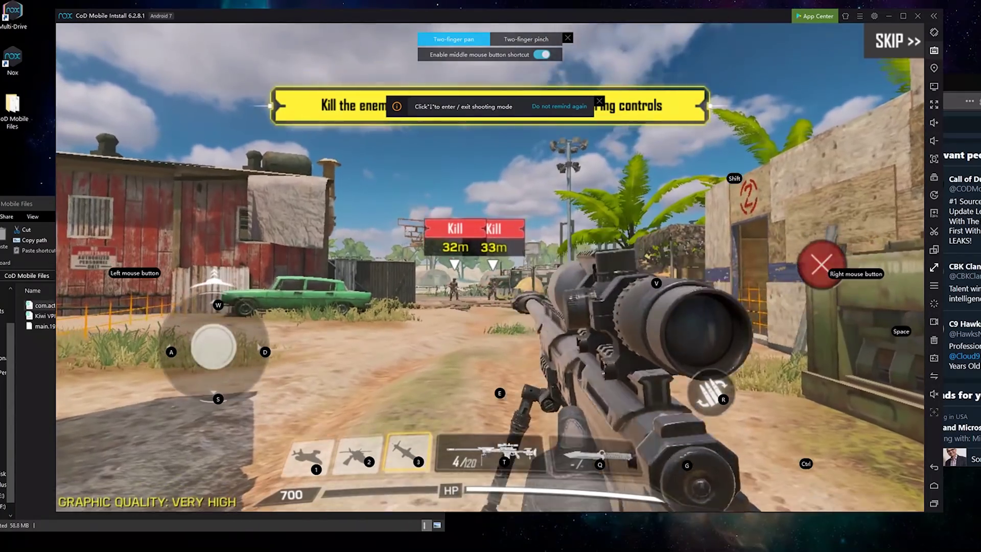
pyautogui.click(337, 277)
pyautogui.click(337, 277)
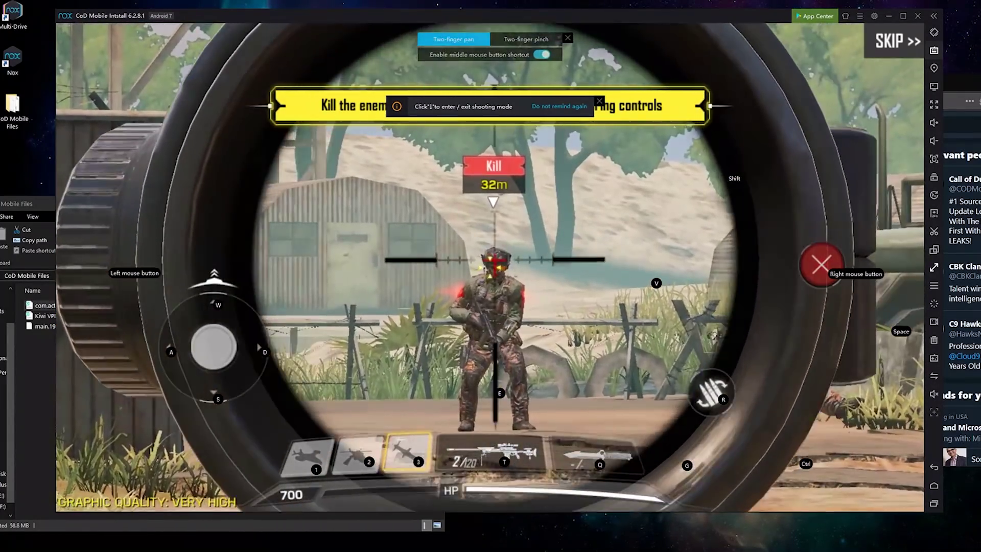
pyautogui.click(337, 277)
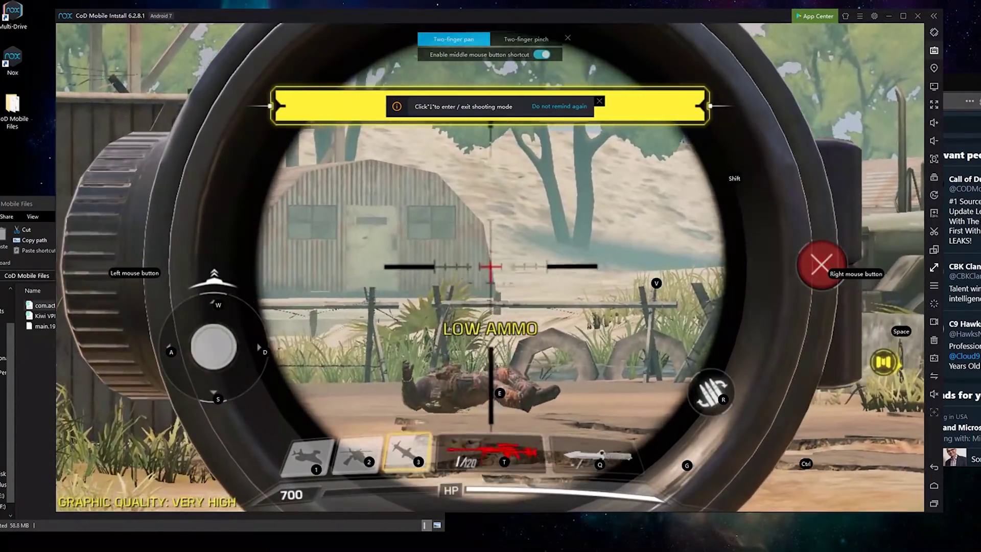
pyautogui.rightClick(337, 277)
# - Move forward and reload, continue past the scorestreak tutorial and activate the scorestreak in slot 3
pyautogui.press('w')
pyautogui.press('r')
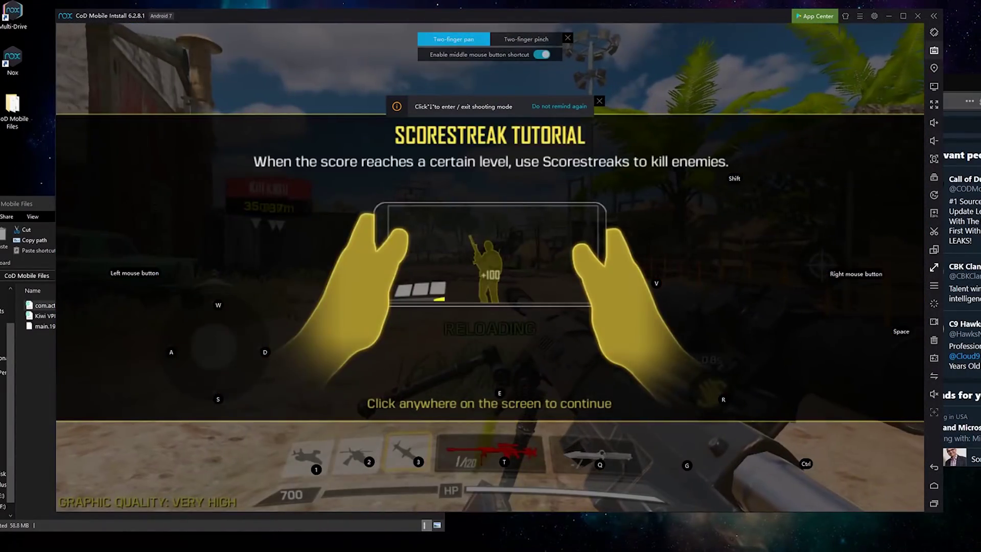
pyautogui.click(135, 273)
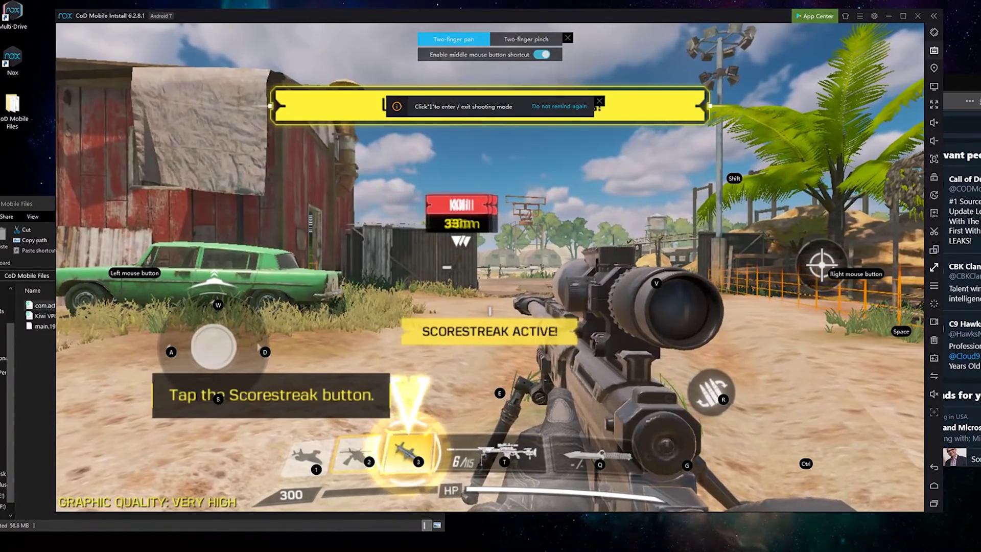
pyautogui.press('3')
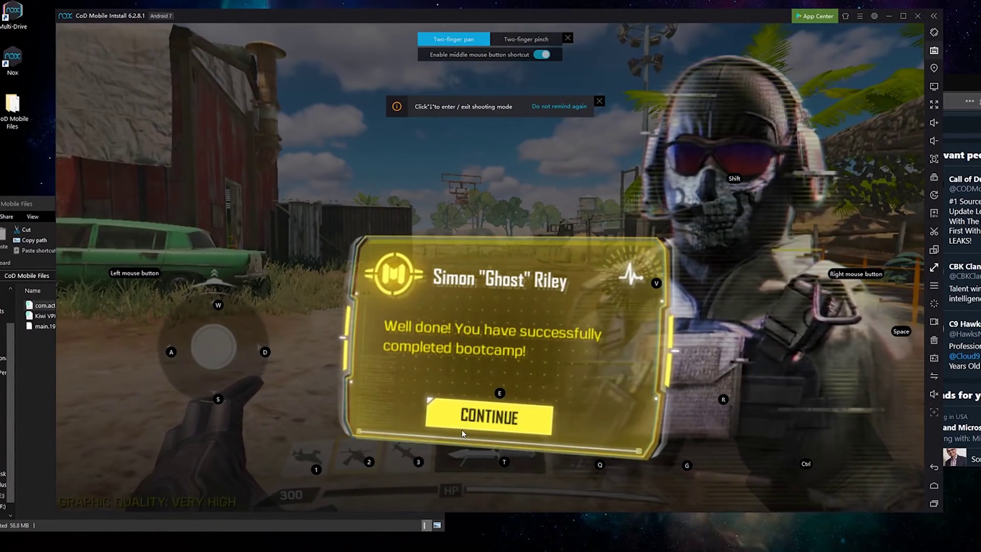
# - Acknowledge the bootcamp completion message and close the M4 reward screen
pyautogui.click(479, 420)
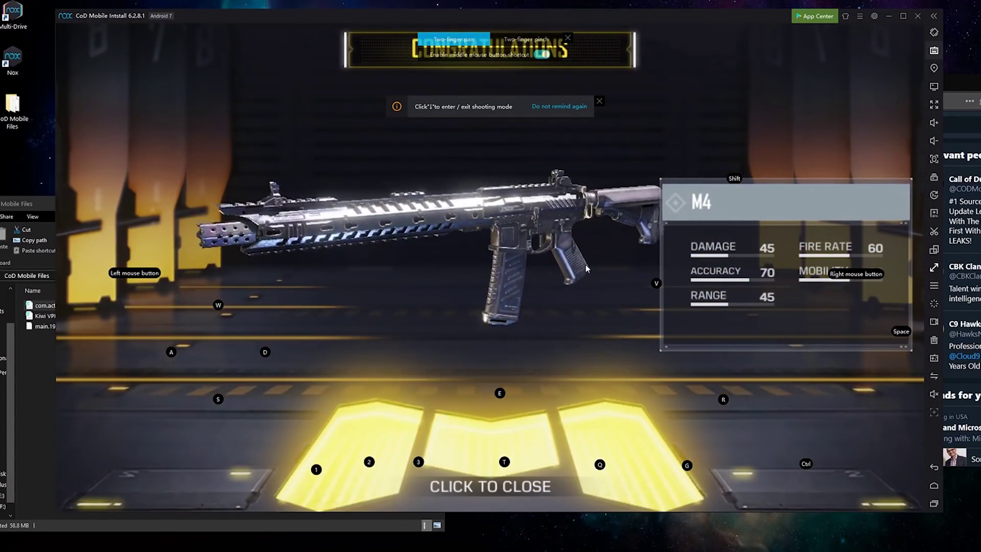
pyautogui.click(538, 490)
pyautogui.click(535, 475)
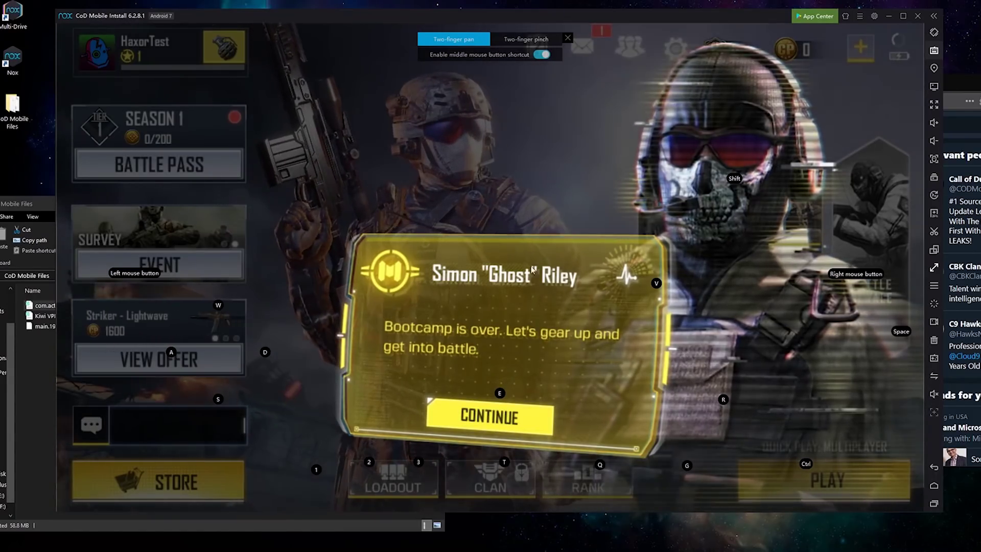
# - Continue through Ghost's lobby messages, open the multiplayer loadout and close the two-finger gesture bar
pyautogui.click(478, 424)
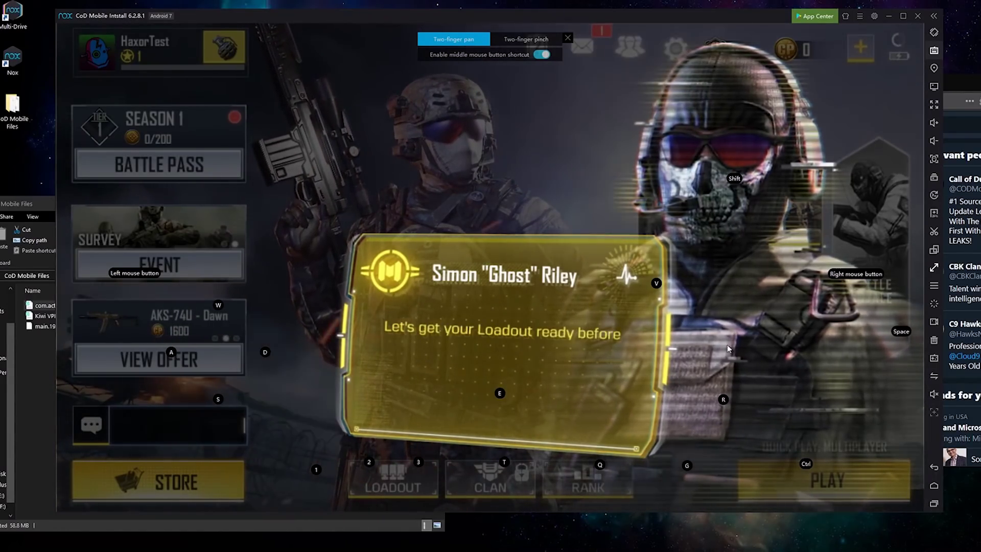
pyautogui.click(499, 406)
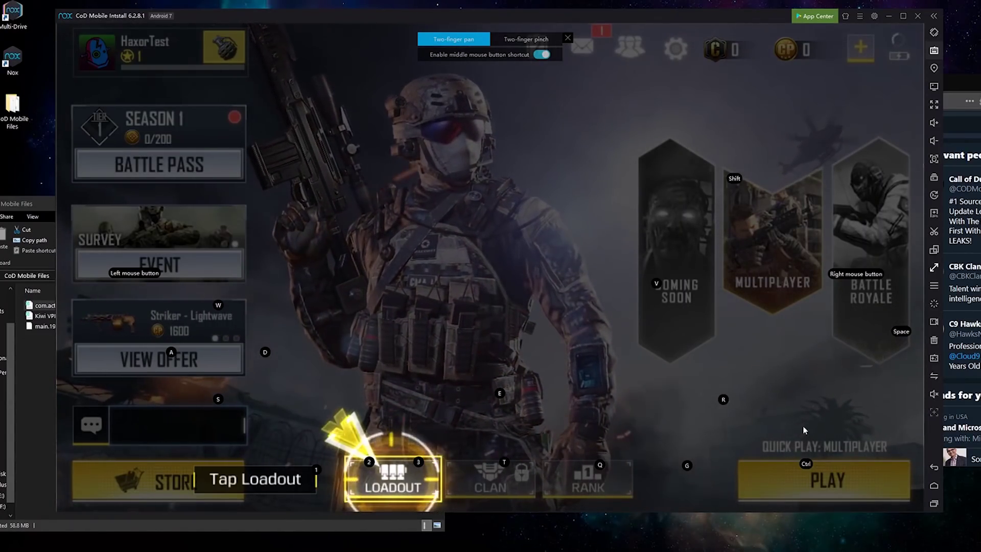
pyautogui.click(392, 480)
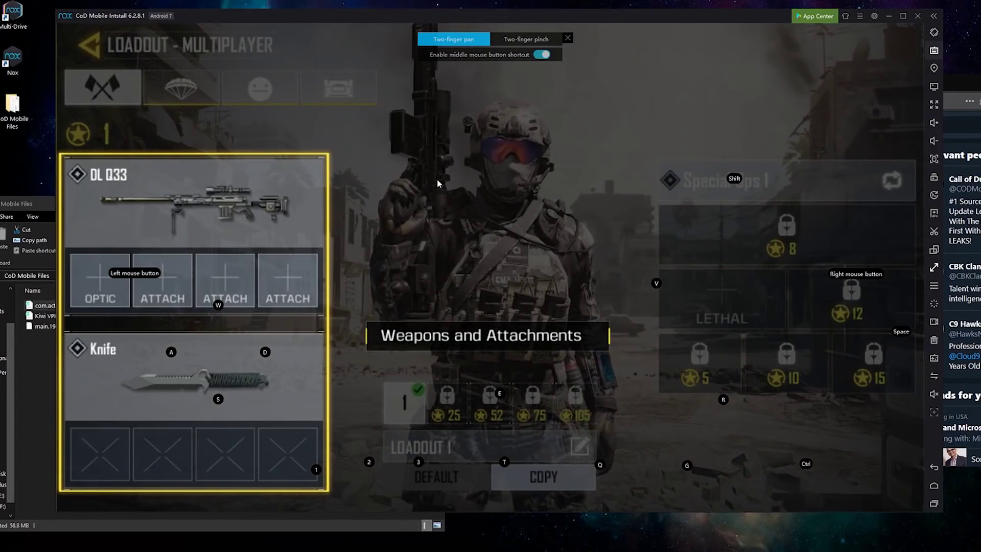
pyautogui.click(567, 39)
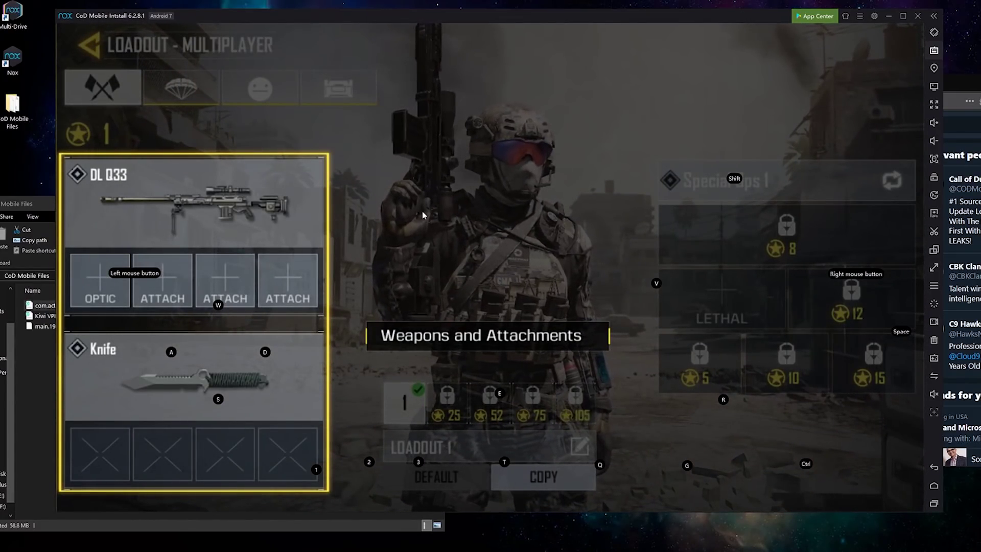